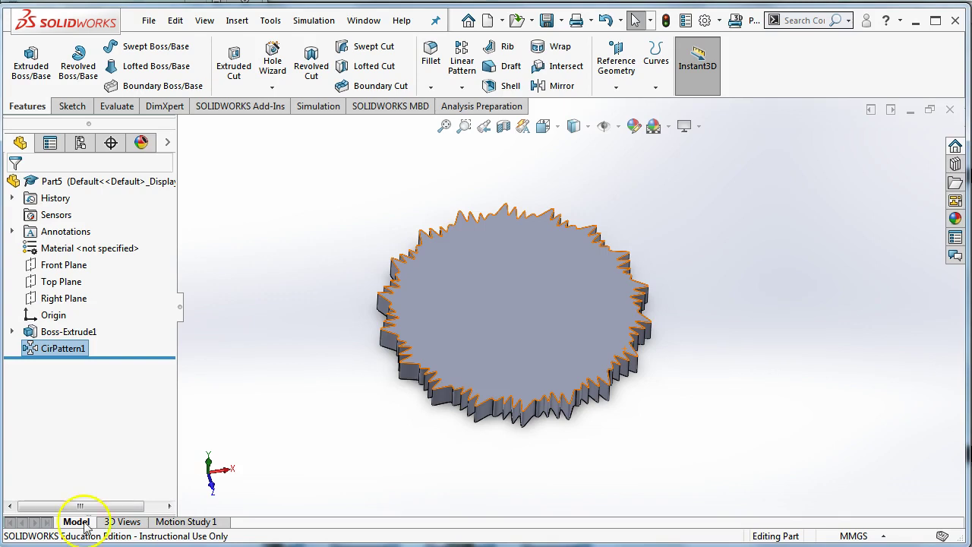
Switch to Cura with the gear model, and open and close the expert print settings
{"action": "middle_click_drag", "start_coordinate": [503, 475], "coordinate": [690, 493]}
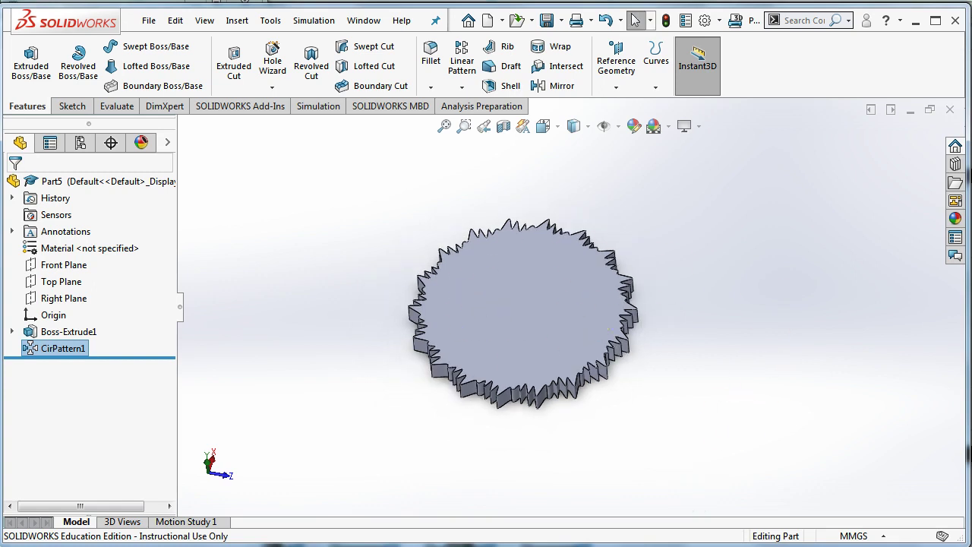
{"action": "left_click", "coordinate": [311, 532]}
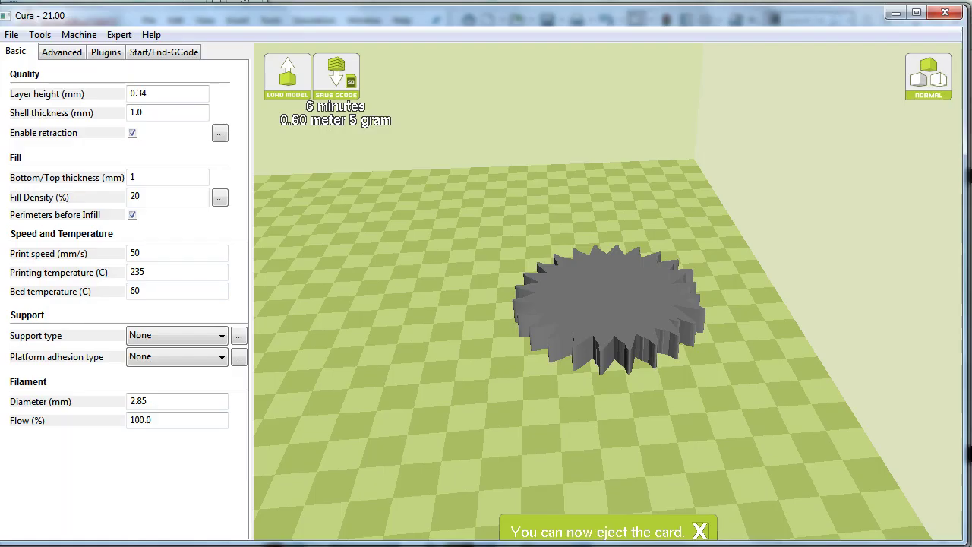
{"action": "right_click_drag", "start_coordinate": [629, 355], "coordinate": [542, 402]}
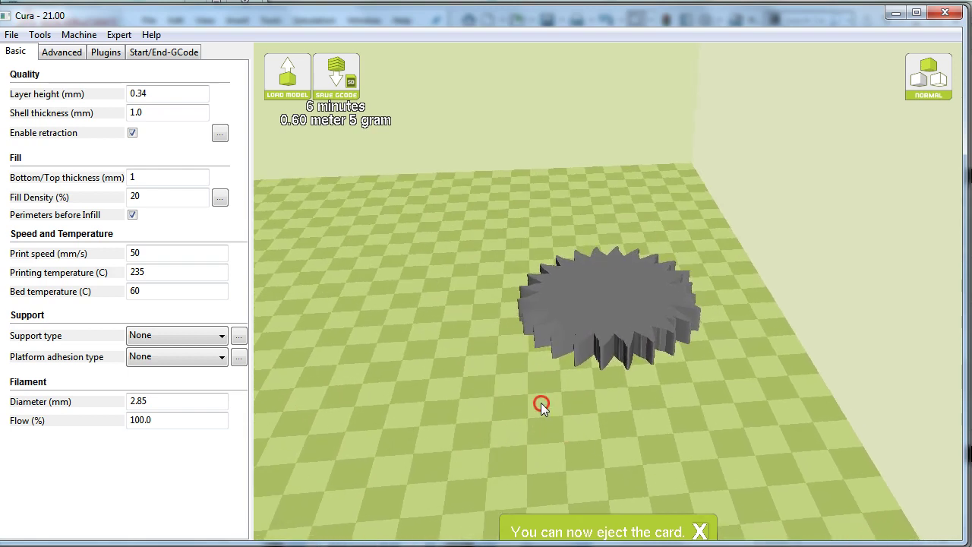
{"action": "left_click", "coordinate": [119, 35]}
{"action": "left_click", "coordinate": [85, 91]}
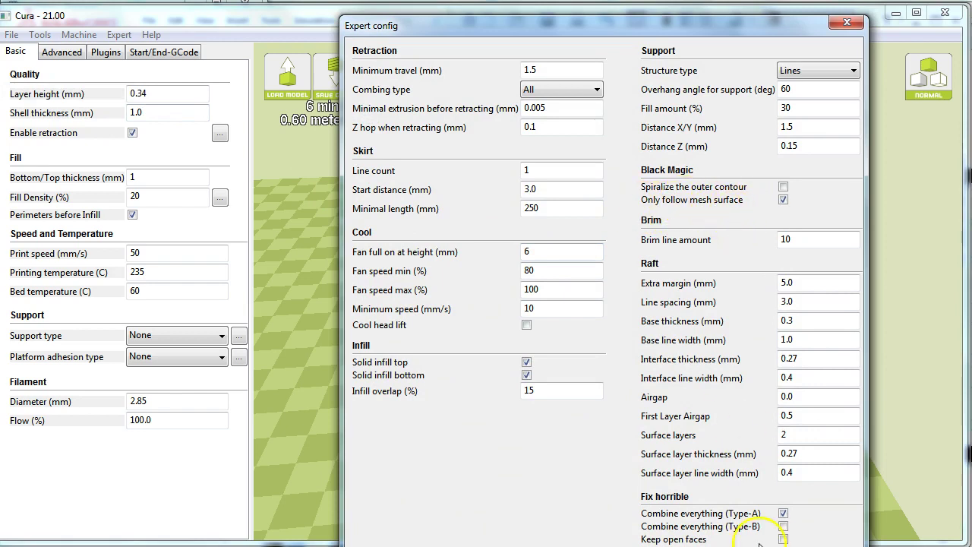
{"action": "left_click", "coordinate": [846, 25]}
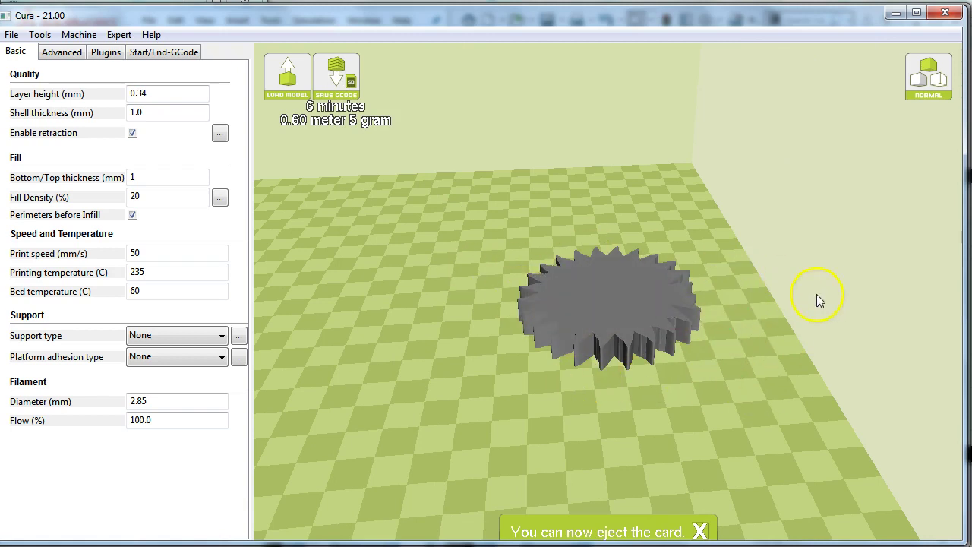
Preview the gear in Layers view mode and tilt it to look down on the layers
{"action": "left_click", "coordinate": [918, 80]}
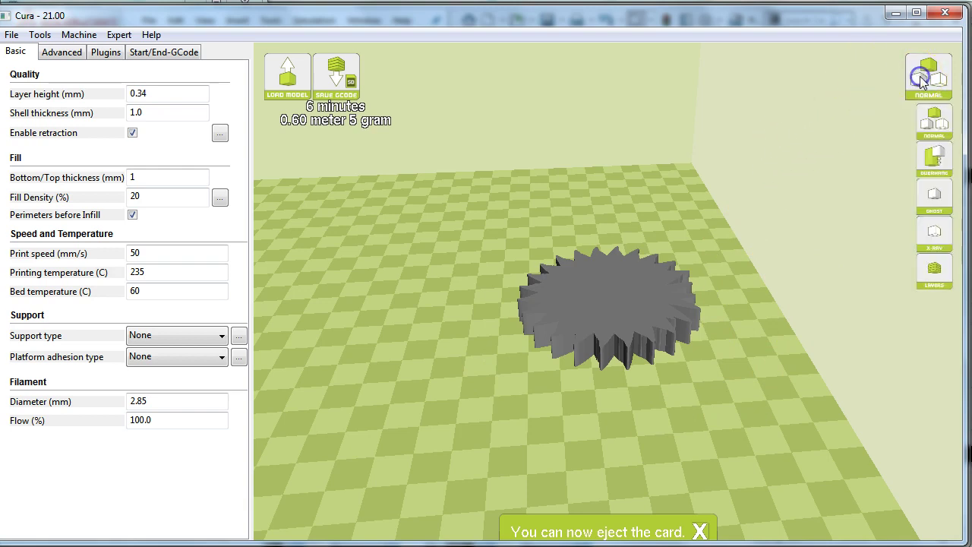
{"action": "left_click", "coordinate": [939, 274]}
{"action": "right_click_drag", "start_coordinate": [797, 299], "coordinate": [733, 366]}
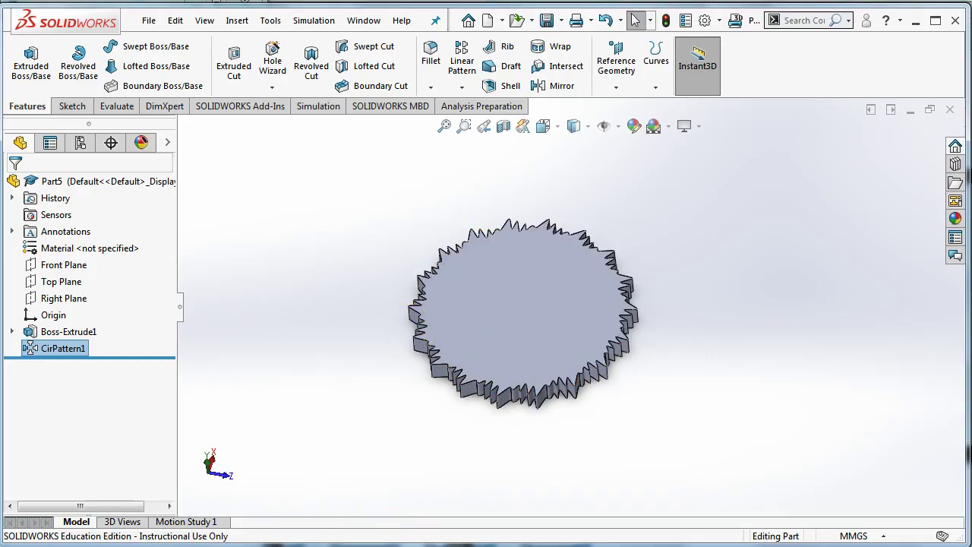
{"action": "key", "text": "alt+Tab"}
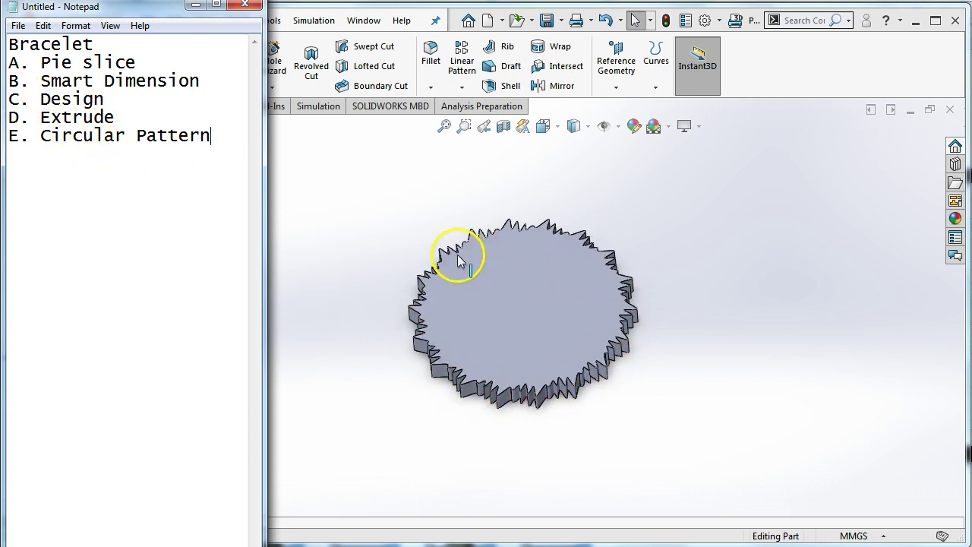
{"action": "middle_click_drag", "start_coordinate": [369, 252], "coordinate": [382, 273]}
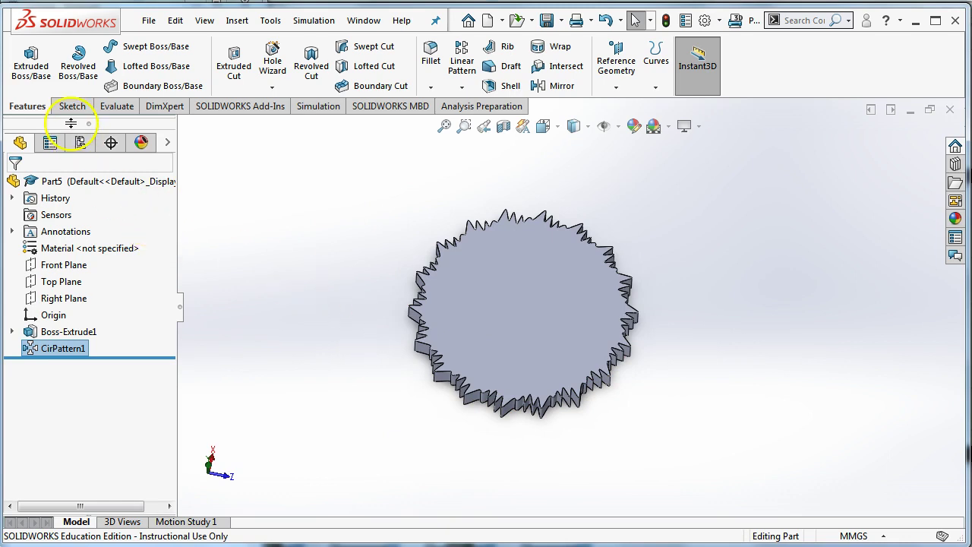
Create a new SOLIDWORKS part document
{"action": "left_click", "coordinate": [148, 20]}
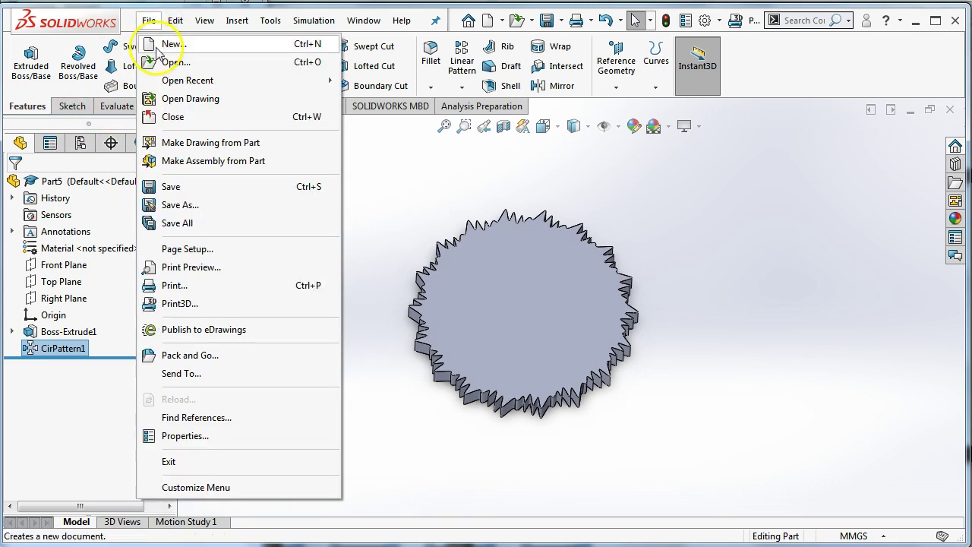
{"action": "left_click", "coordinate": [152, 44]}
{"action": "left_click", "coordinate": [364, 345]}
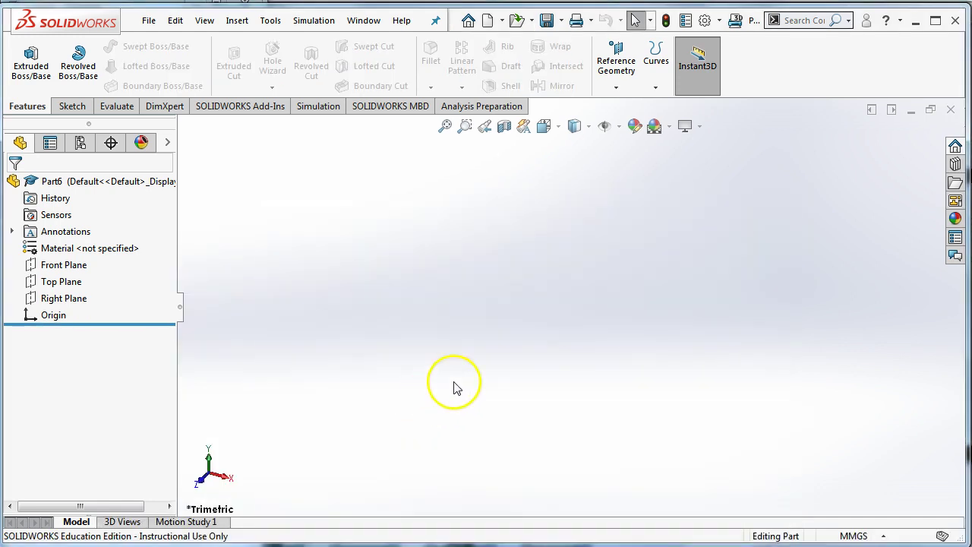
Sketch two lines on the Top Plane forming a V from the origin
{"action": "left_click", "coordinate": [34, 286]}
{"action": "left_click", "coordinate": [41, 267]}
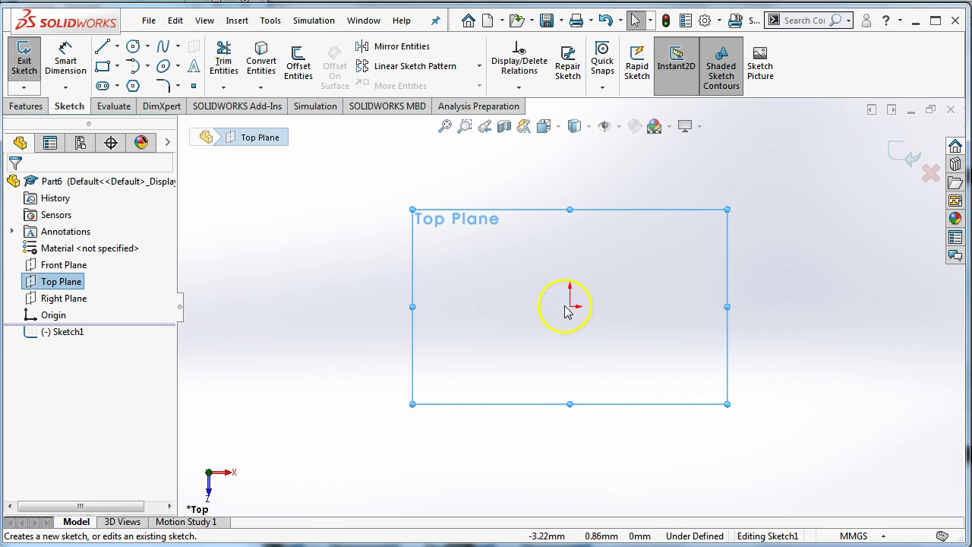
{"action": "left_click", "coordinate": [101, 49]}
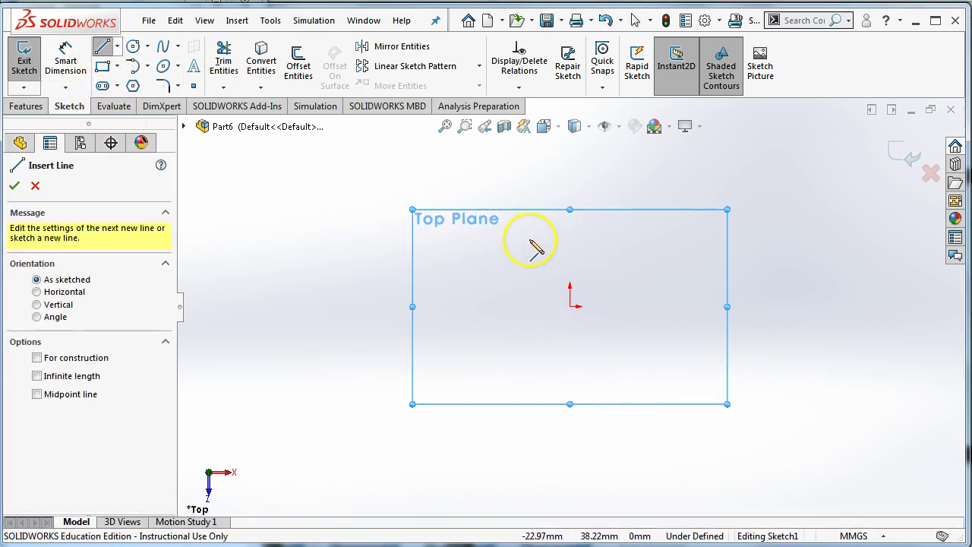
{"action": "left_click_drag", "start_coordinate": [529, 240], "coordinate": [577, 308]}
{"action": "left_click", "coordinate": [569, 307]}
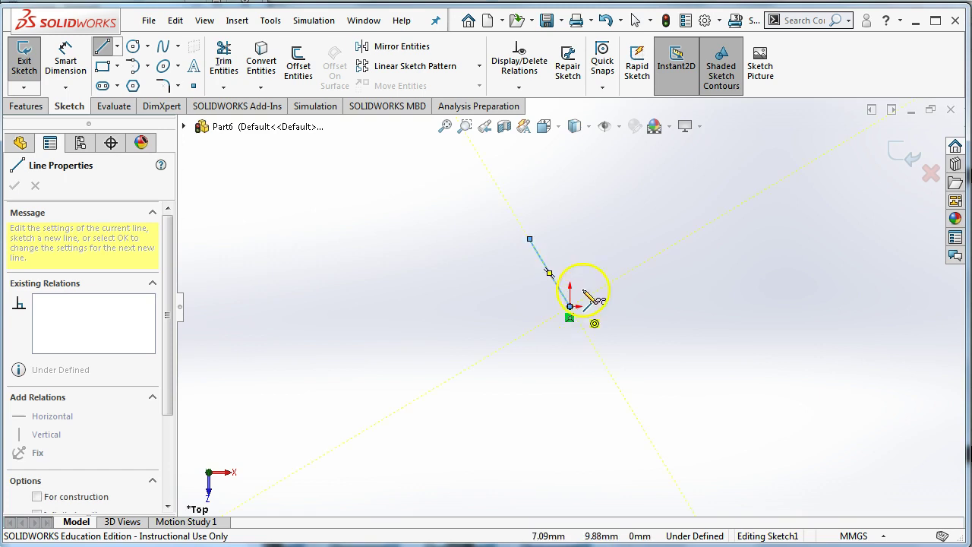
{"action": "left_click", "coordinate": [600, 228]}
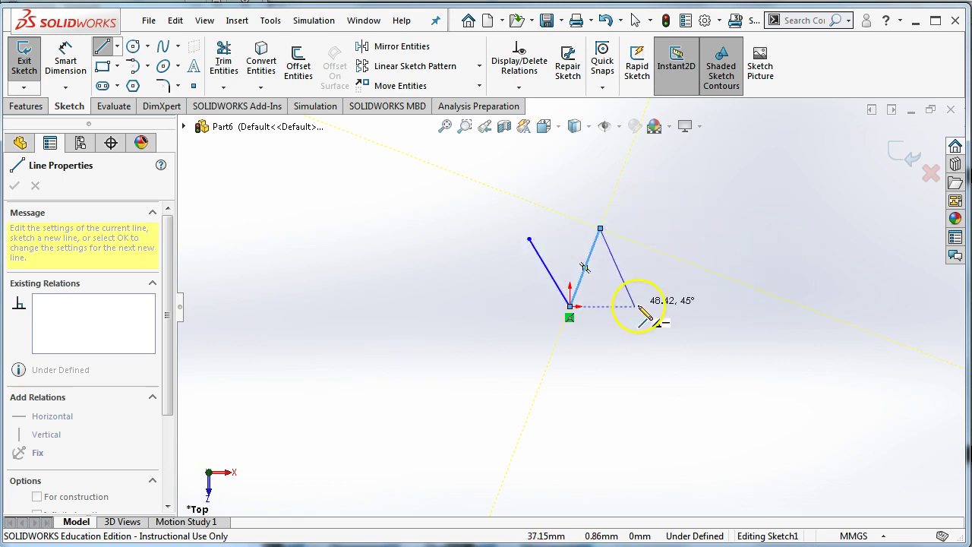
{"action": "key", "text": "Escape"}
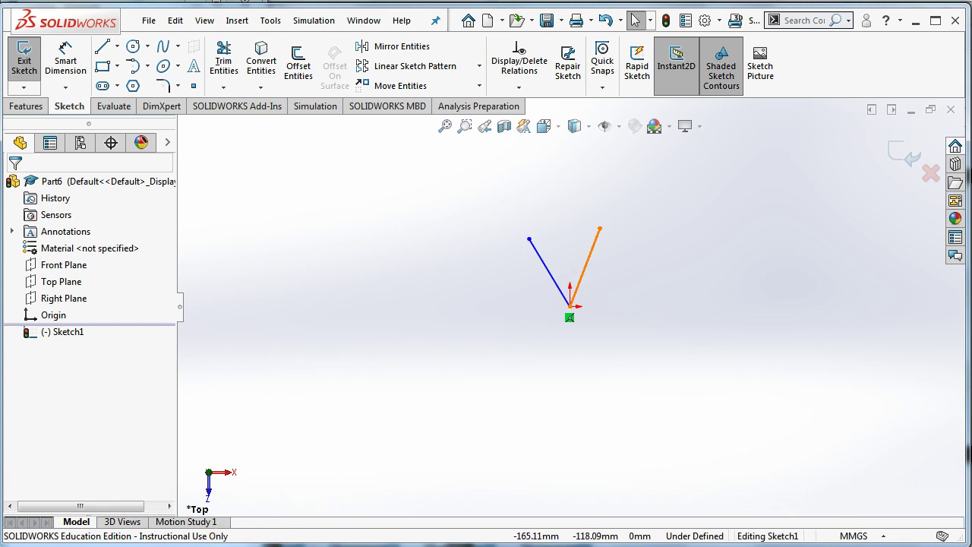
{"action": "key", "text": "alt+Tab"}
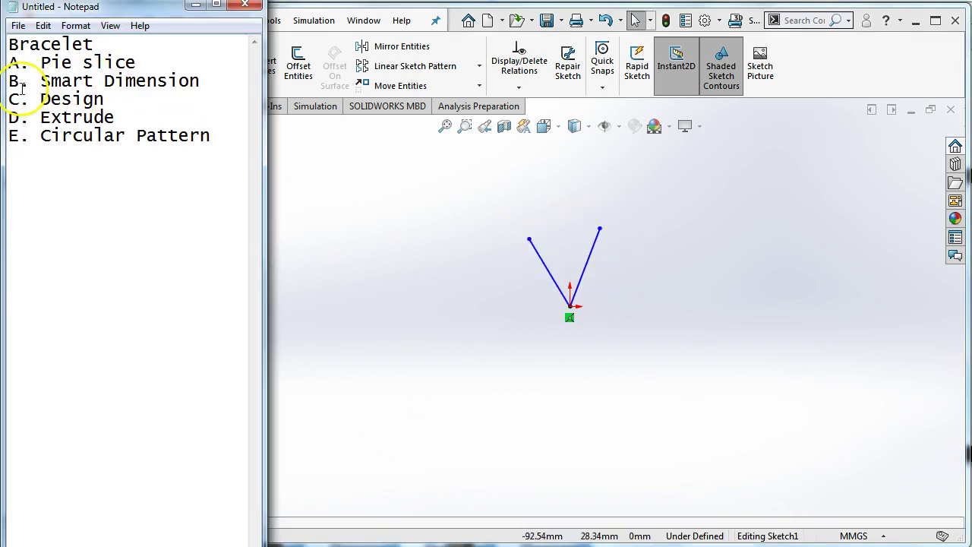
{"action": "left_click", "coordinate": [492, 326]}
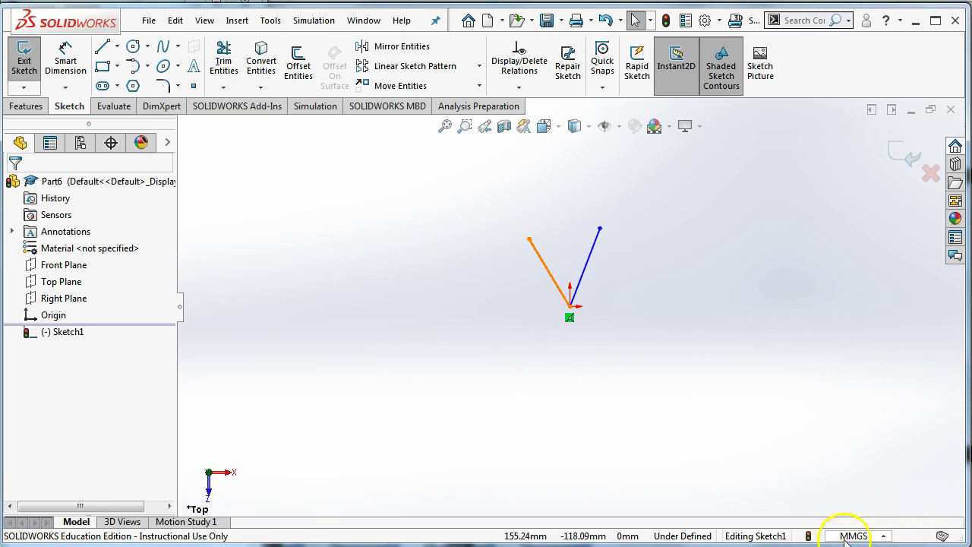
{"action": "left_click", "coordinate": [882, 537]}
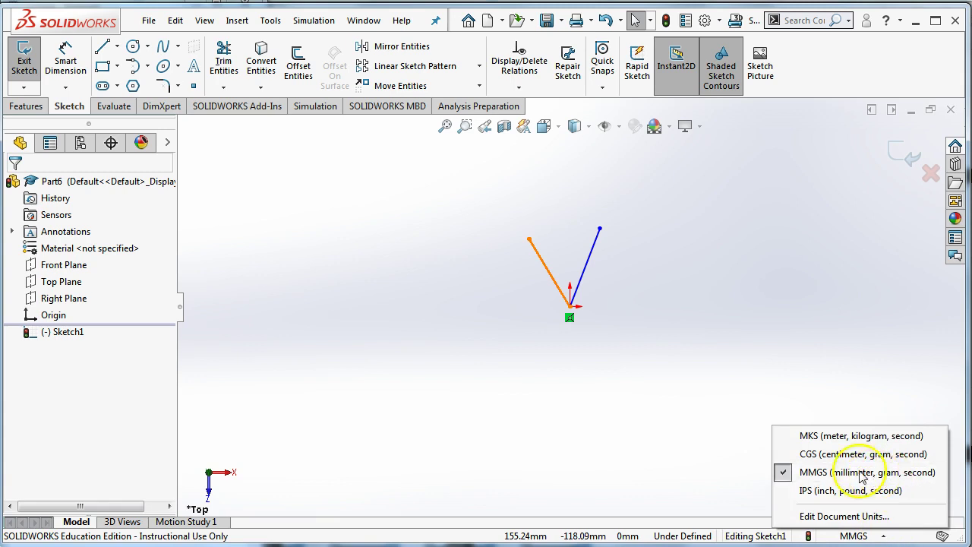
{"action": "left_click", "coordinate": [623, 408]}
Give the left line of the V a 50 mm length dimension
{"action": "left_click", "coordinate": [64, 62]}
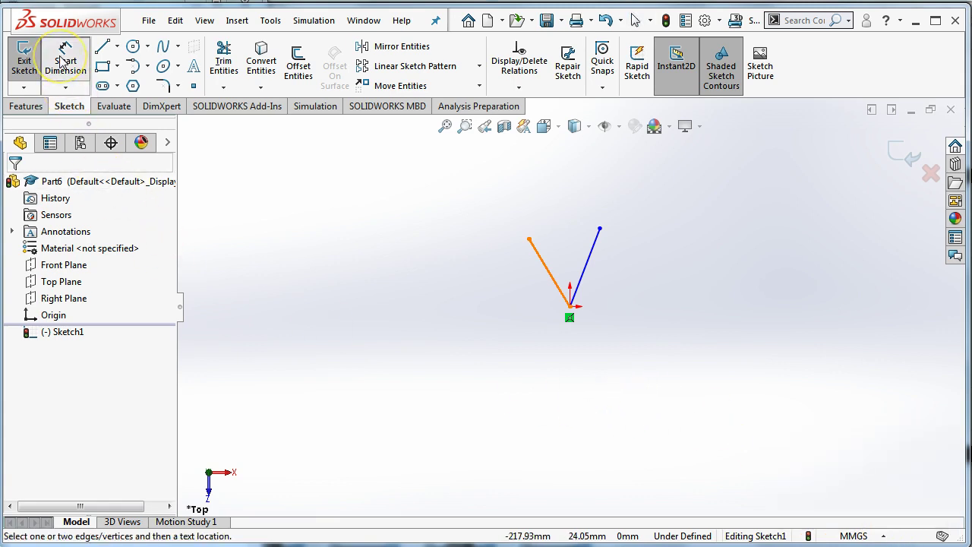
{"action": "left_click", "coordinate": [553, 275]}
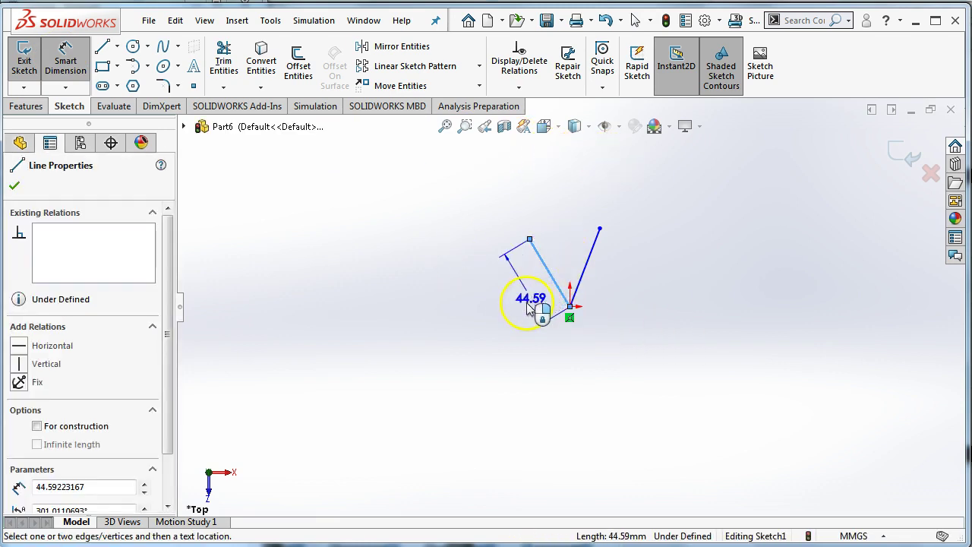
{"action": "left_click", "coordinate": [481, 345]}
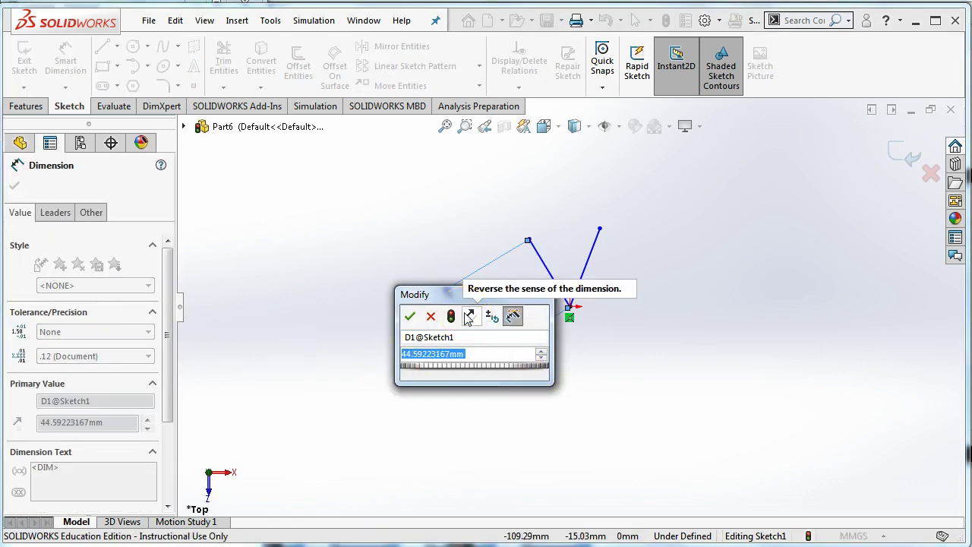
{"action": "type", "text": "50"}
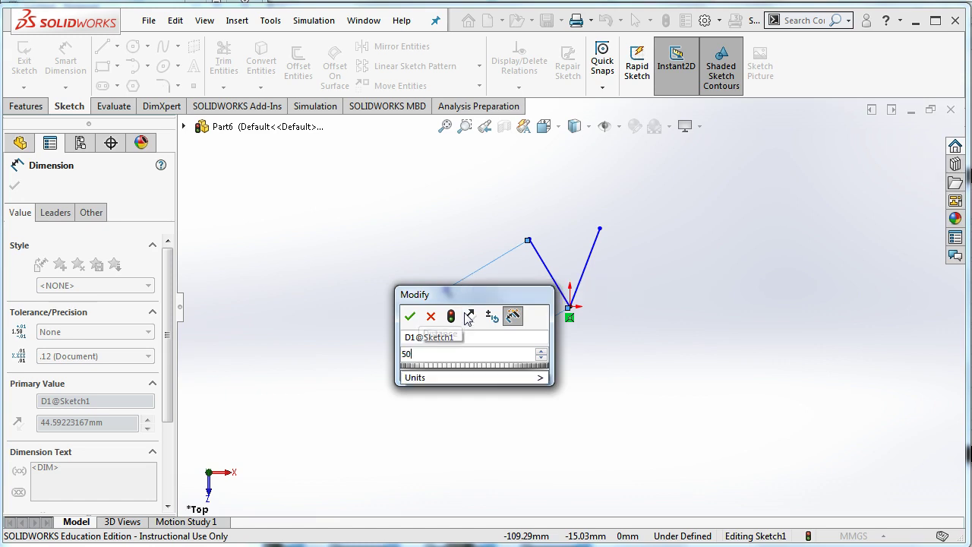
{"action": "key", "text": "Return"}
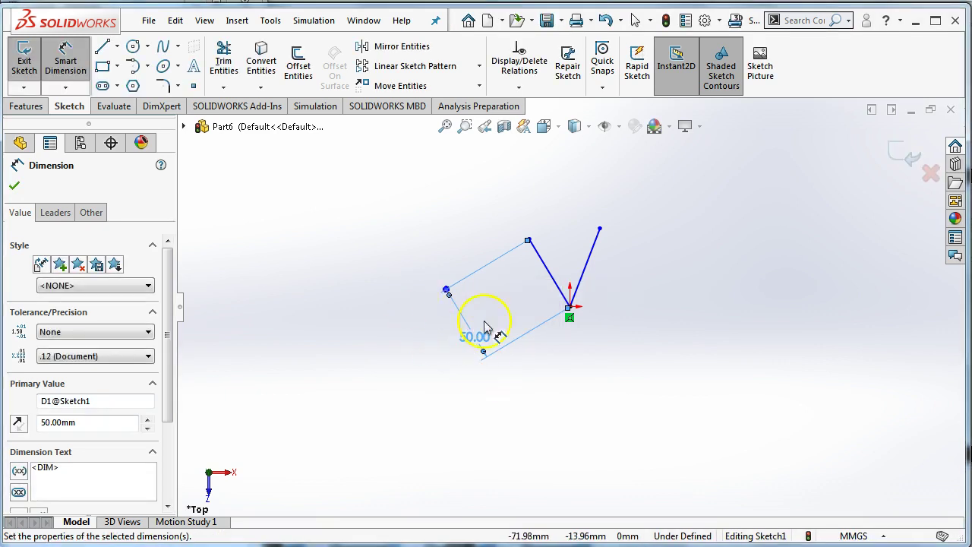
Give the right line a 50 mm length dimension, then select the left line for an angle
{"action": "left_click", "coordinate": [585, 267]}
{"action": "left_click", "coordinate": [651, 325]}
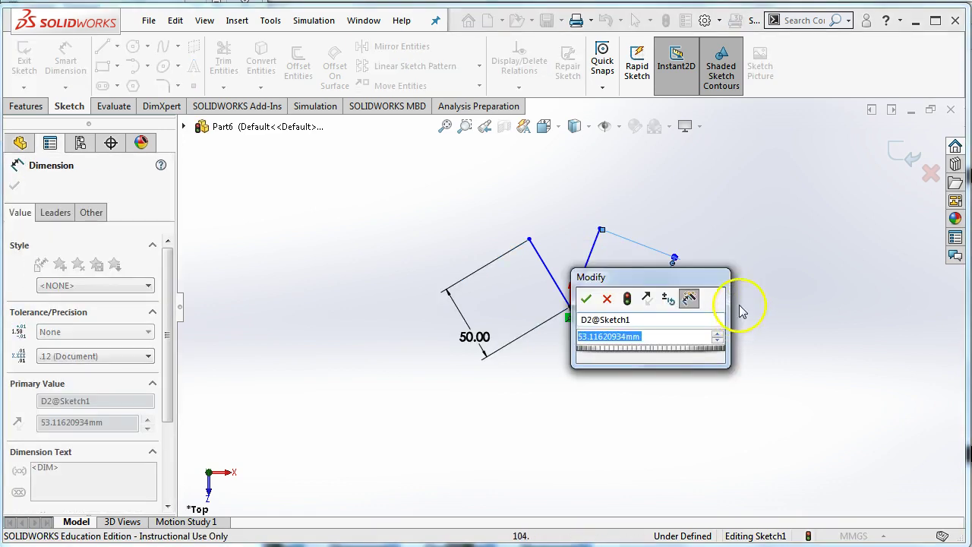
{"action": "type", "text": "50"}
{"action": "key", "text": "Return"}
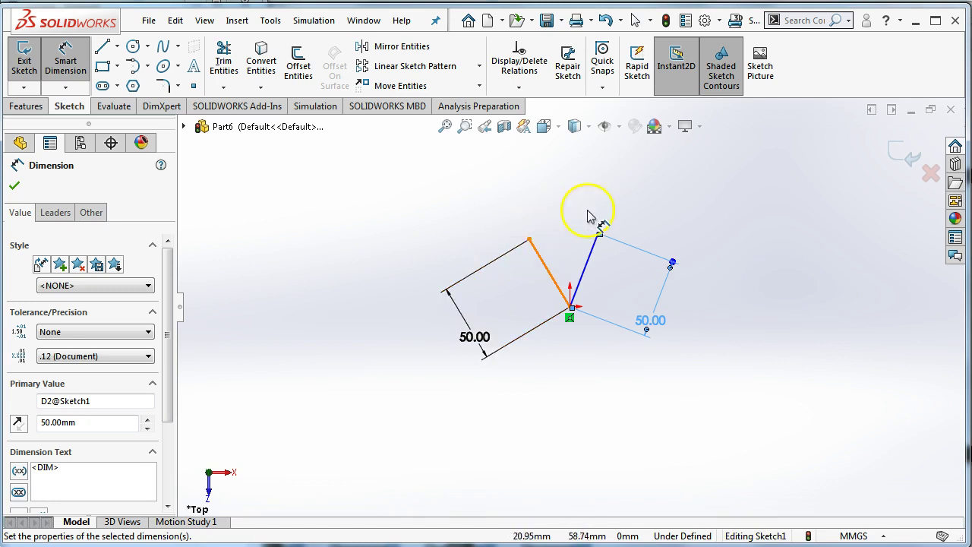
{"action": "left_click", "coordinate": [539, 256]}
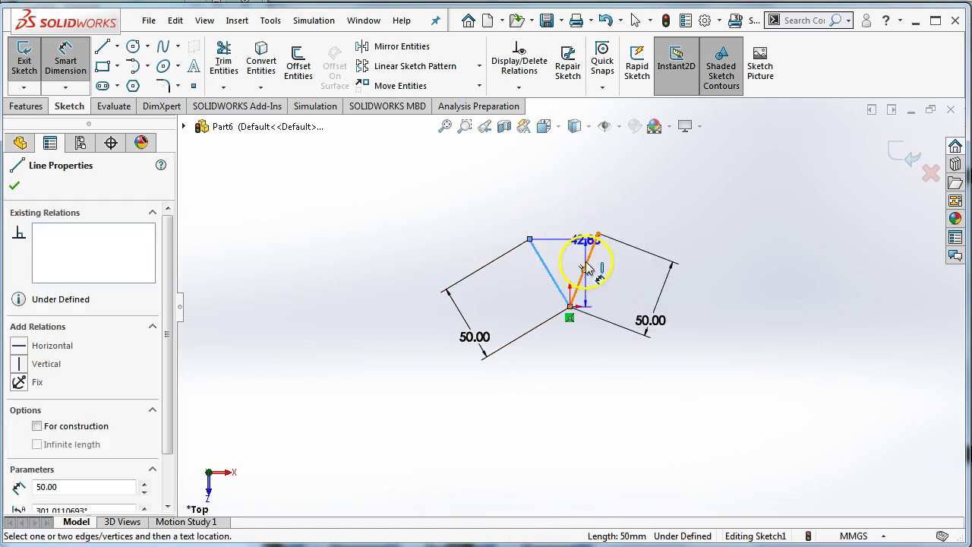
Add a 17° angle dimension between the two 50 mm lines and exit Smart Dimension
{"action": "left_click", "coordinate": [586, 267]}
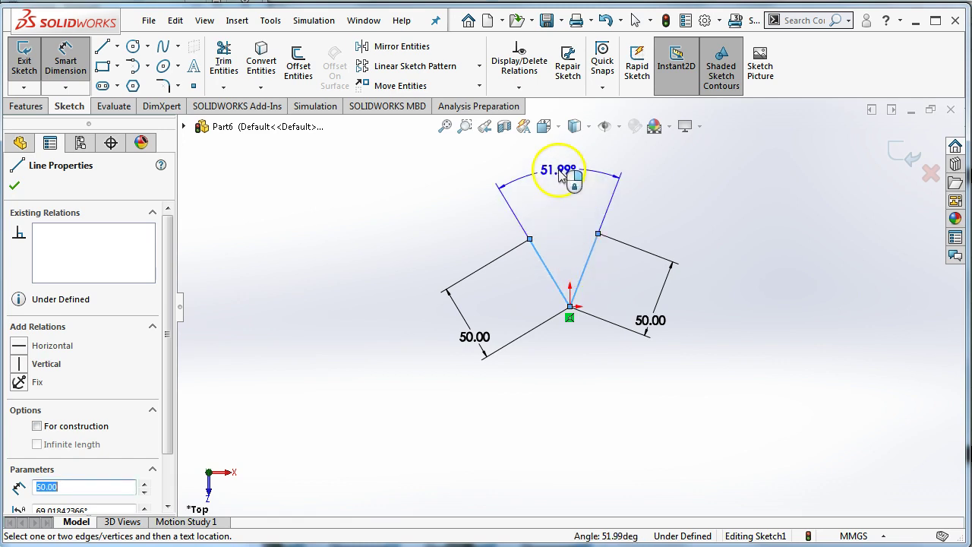
{"action": "left_click", "coordinate": [559, 173]}
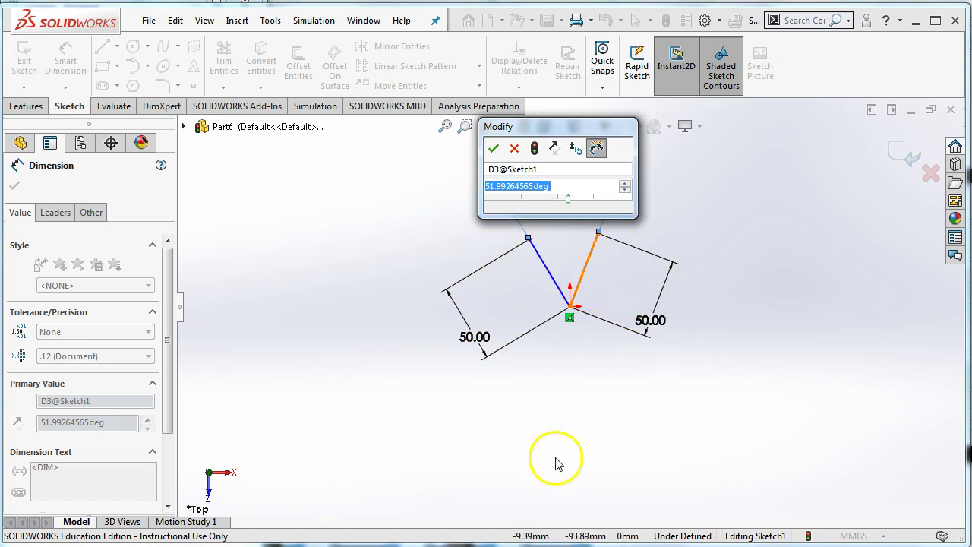
{"action": "type", "text": "7"}
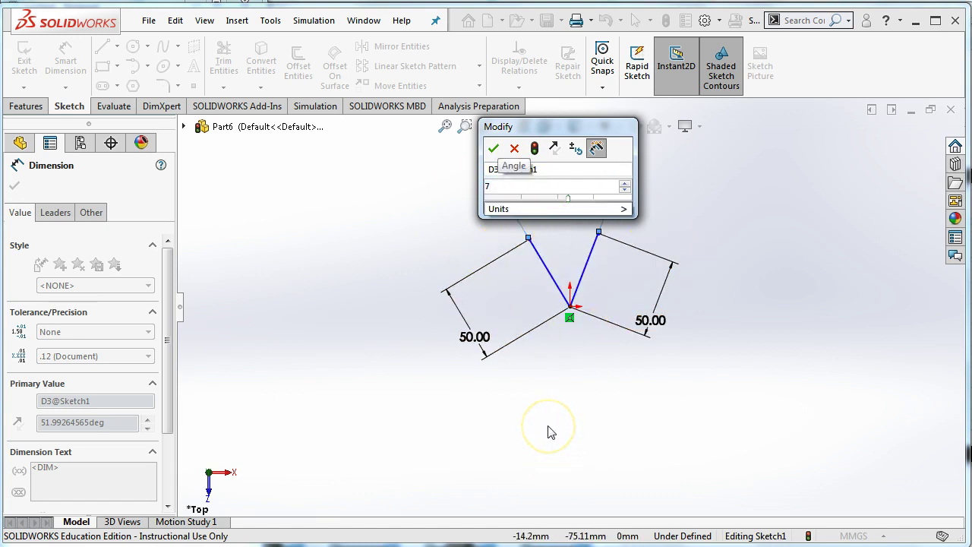
{"action": "key", "text": "BackSpace"}
{"action": "type", "text": "17"}
{"action": "key", "text": "Return"}
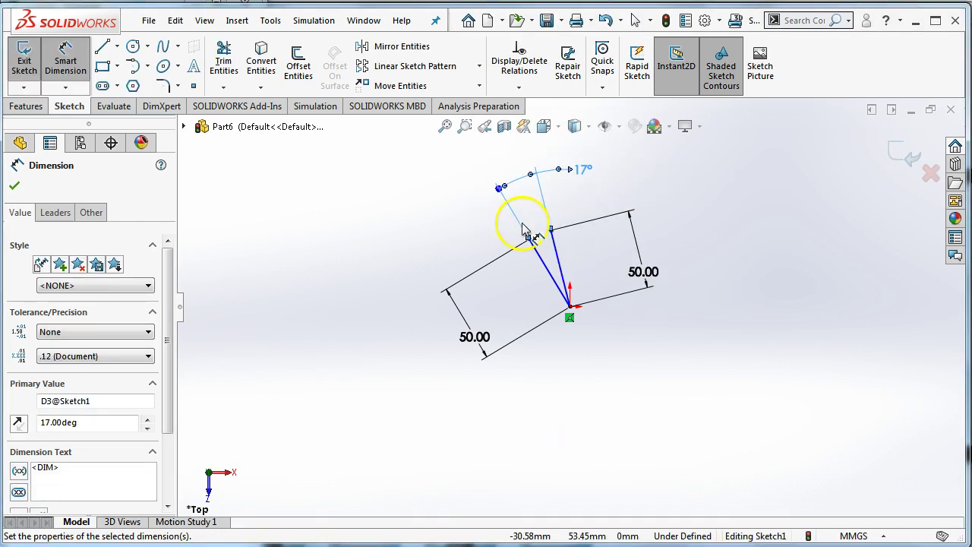
{"action": "scroll", "coordinate": [532, 241], "scroll_direction": "down", "scroll_amount": 6}
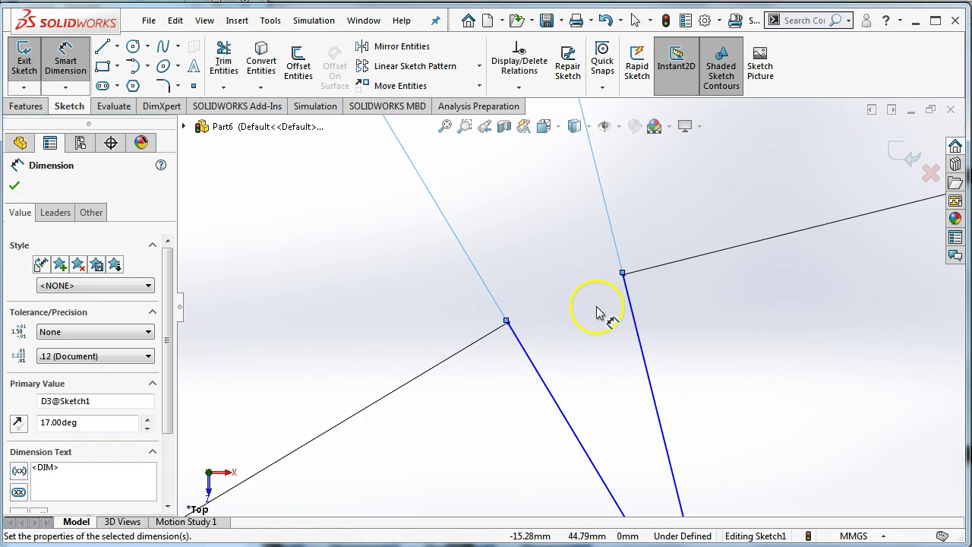
{"action": "left_click", "coordinate": [451, 339]}
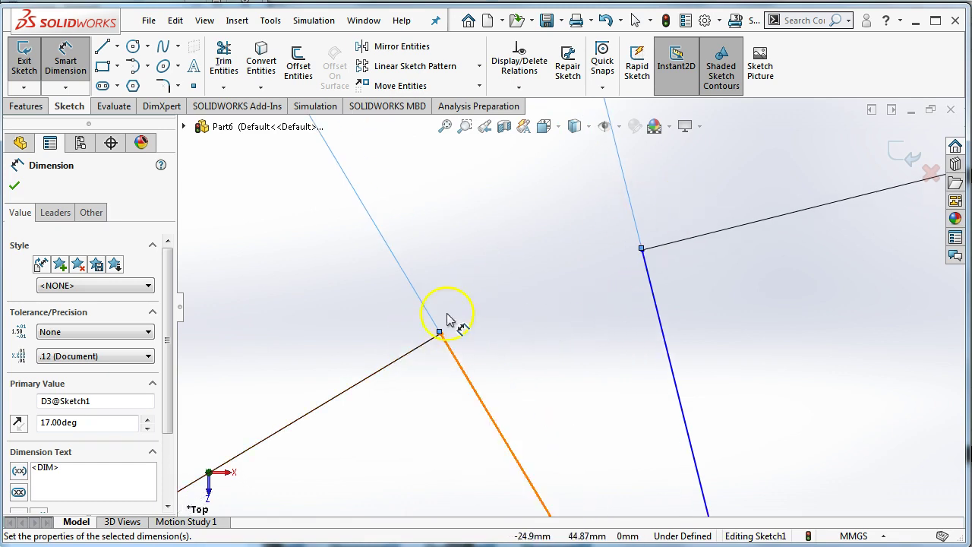
{"action": "key", "text": "Escape"}
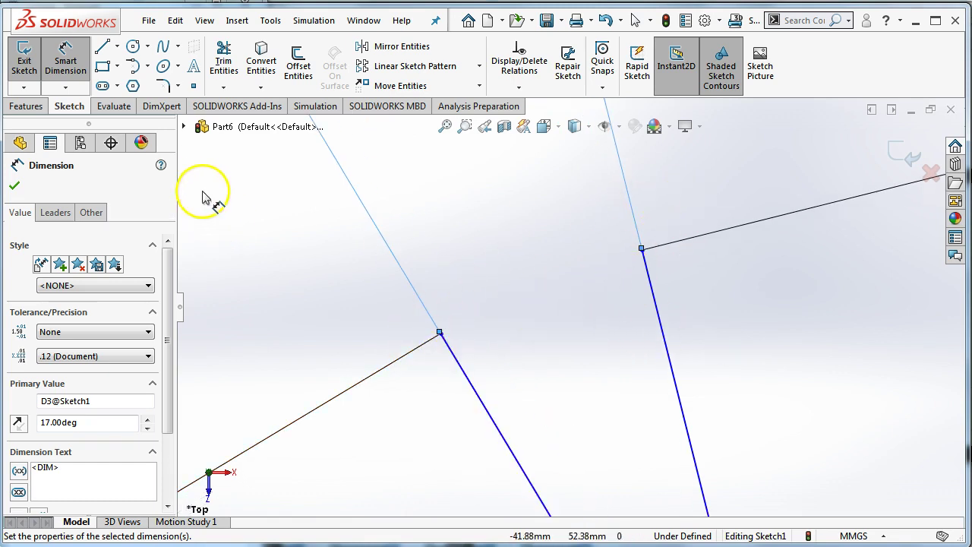
{"action": "key", "text": "Escape"}
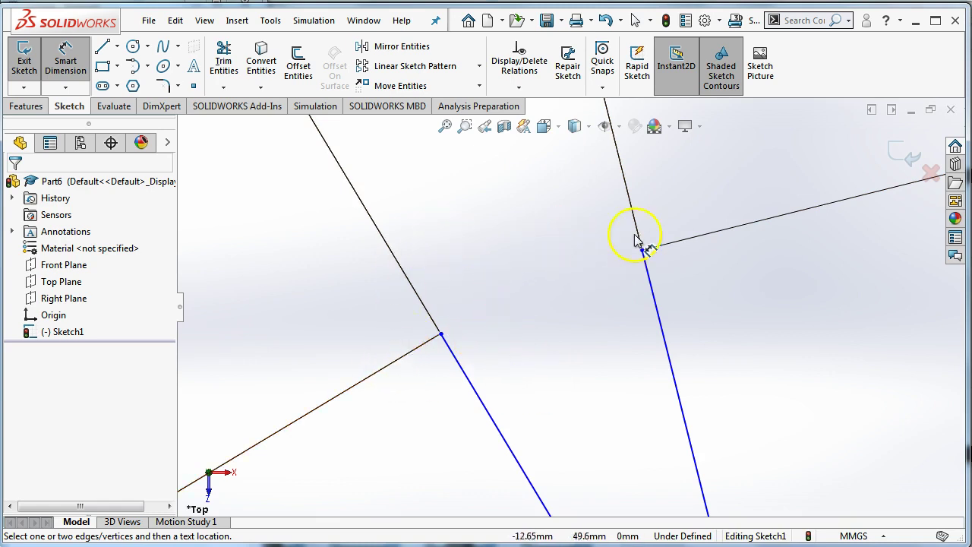
Draw a wavy spline through several bend points from the left line's end to the right line's end
{"action": "left_click", "coordinate": [162, 49]}
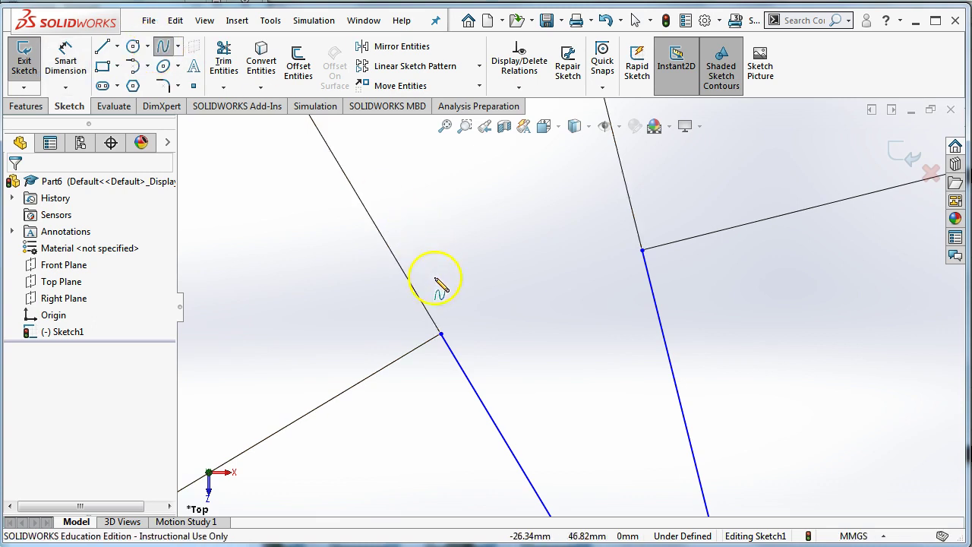
{"action": "left_click", "coordinate": [440, 334]}
{"action": "left_click", "coordinate": [460, 309]}
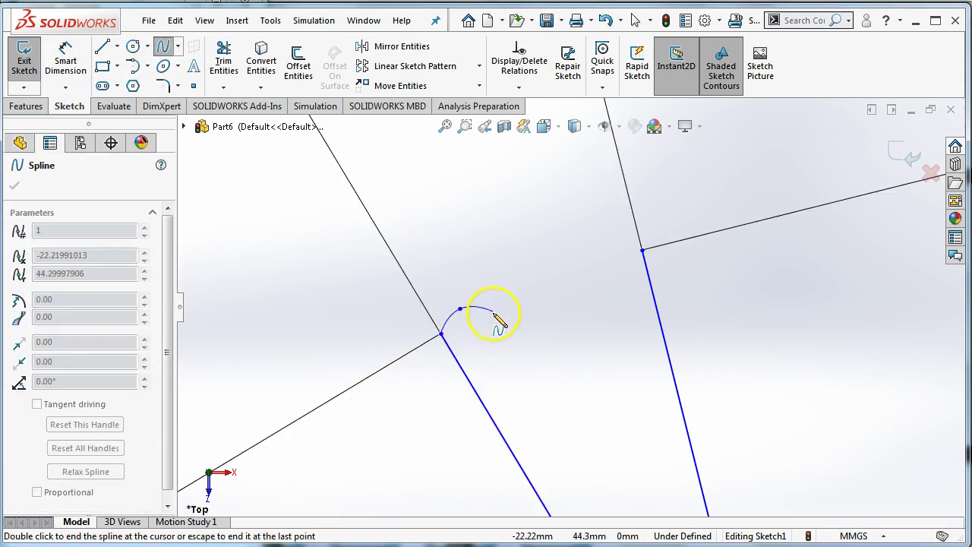
{"action": "left_click", "coordinate": [495, 320]}
{"action": "left_click", "coordinate": [522, 265]}
{"action": "left_click", "coordinate": [486, 234]}
{"action": "left_click", "coordinate": [539, 199]}
{"action": "left_click", "coordinate": [578, 259]}
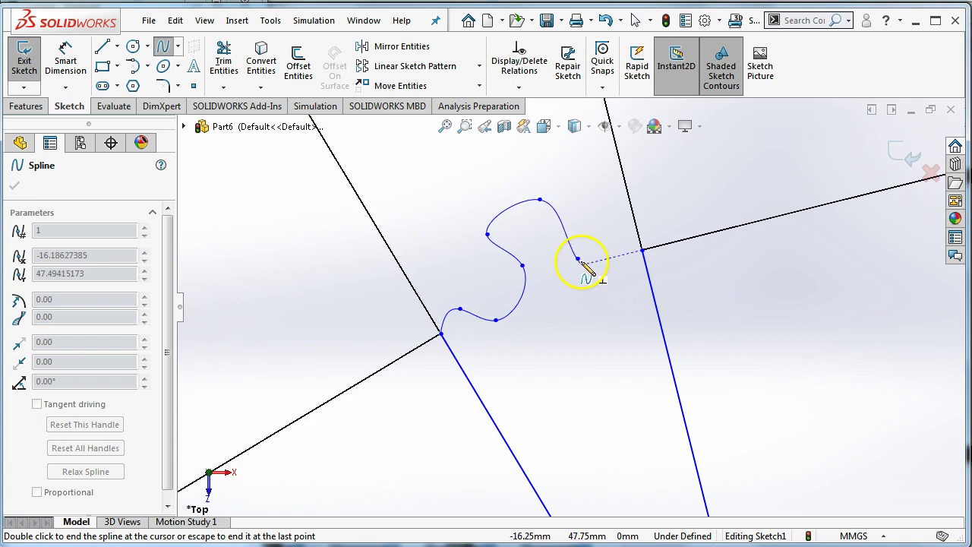
{"action": "left_click", "coordinate": [642, 251]}
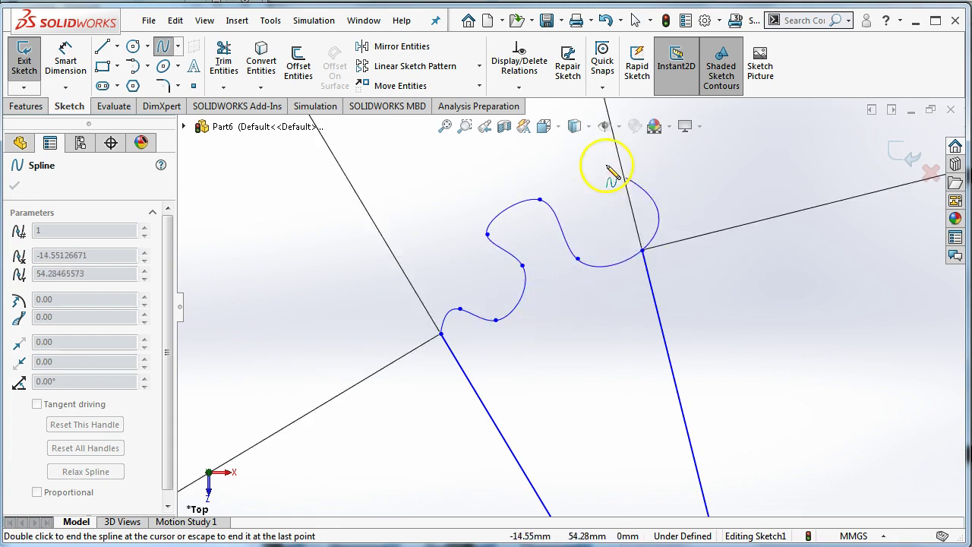
Finish the spline, deselect it and rotate the sketch view
{"action": "key", "text": "Escape"}
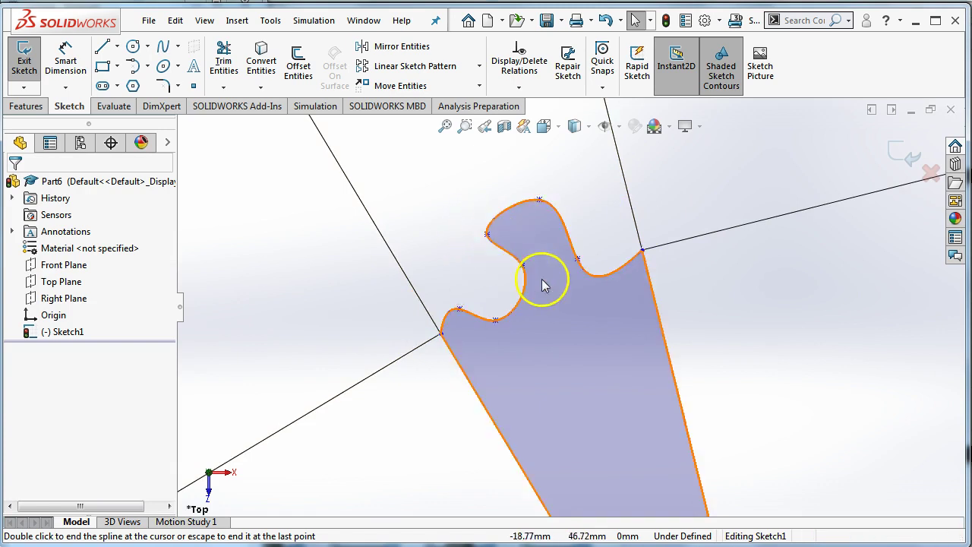
{"action": "key", "text": "Escape"}
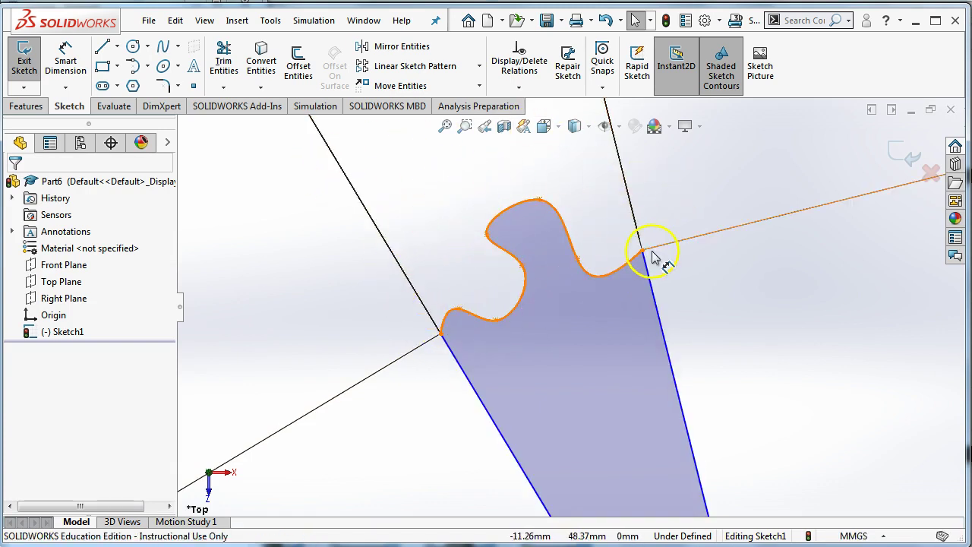
{"action": "left_click", "coordinate": [719, 360]}
{"action": "mouse_move", "coordinate": [720, 361]}
{"action": "middle_mouse_down"}
{"action": "mouse_move", "coordinate": [737, 293]}
{"action": "mouse_move", "coordinate": [654, 406]}
{"action": "middle_mouse_up"}
Extrude the wavy slice sketch Blind 10 mm into a solid wedge, Boss-Extrude1
{"action": "scroll", "coordinate": [655, 406], "scroll_direction": "up", "scroll_amount": 5}
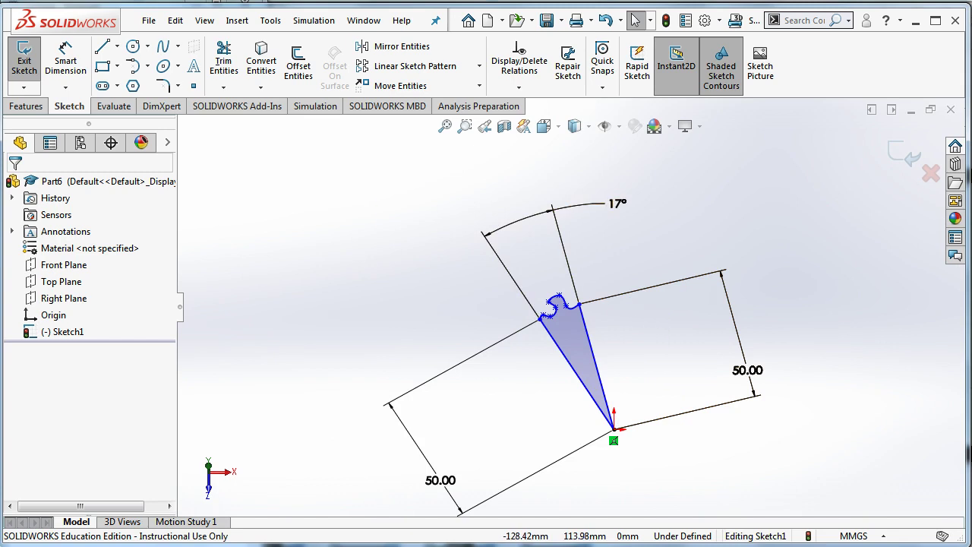
{"action": "left_click", "coordinate": [26, 106]}
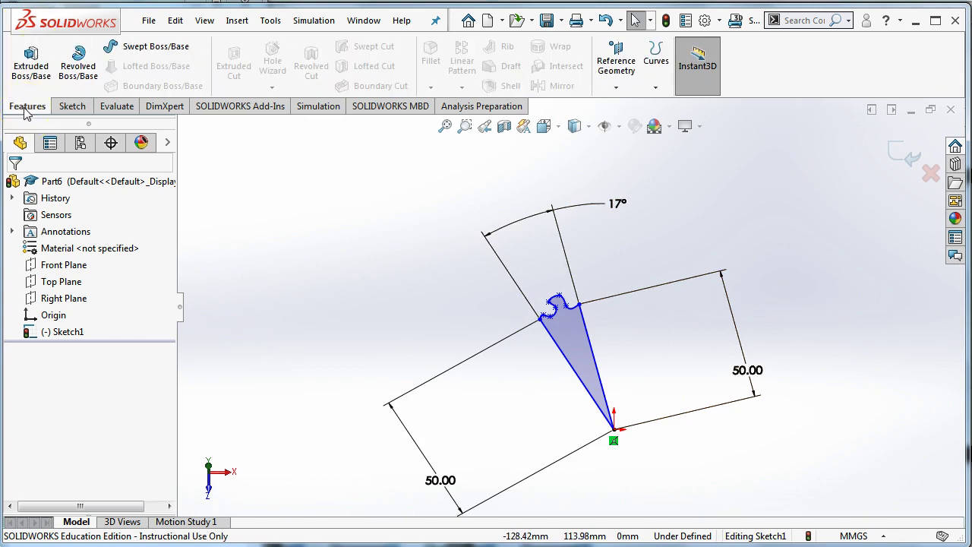
{"action": "left_click", "coordinate": [31, 61]}
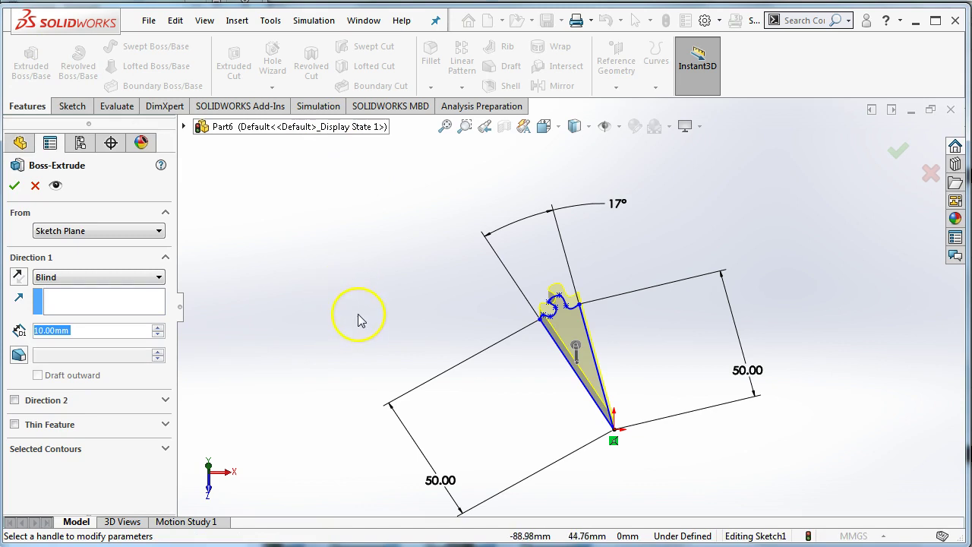
{"action": "middle_click_drag", "start_coordinate": [358, 312], "coordinate": [588, 367]}
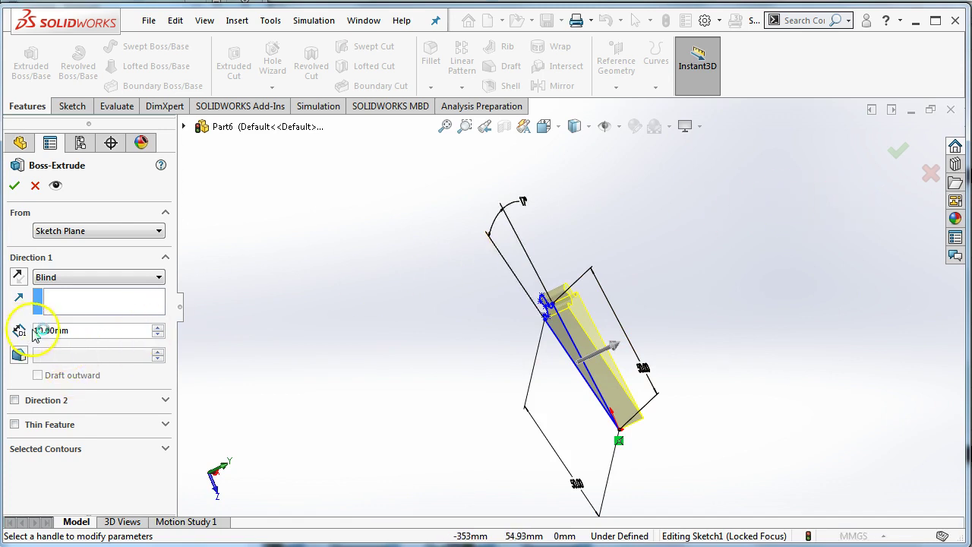
{"action": "left_click", "coordinate": [898, 150]}
{"action": "middle_click_drag", "start_coordinate": [806, 305], "coordinate": [726, 437]}
{"action": "key", "text": "alt+Tab"}
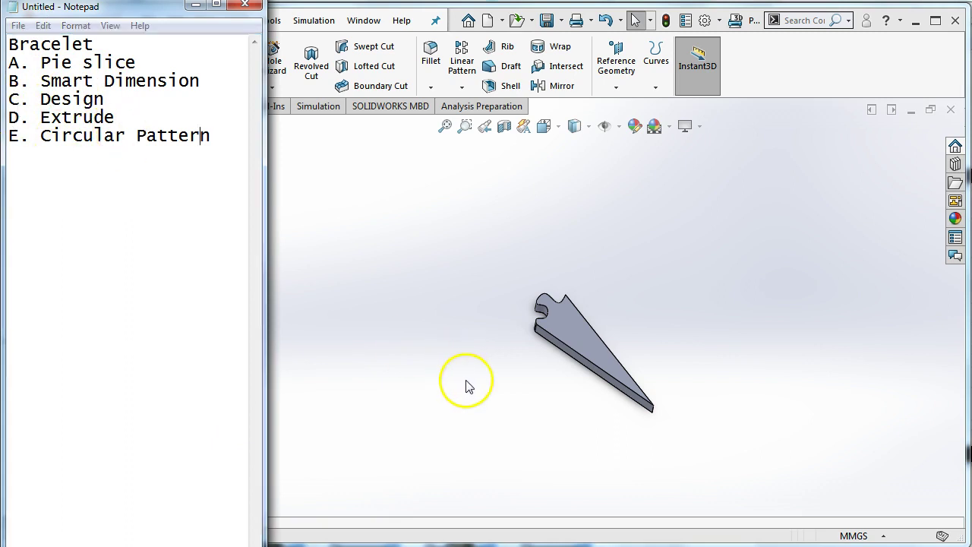
{"action": "middle_click_drag", "start_coordinate": [466, 385], "coordinate": [564, 386]}
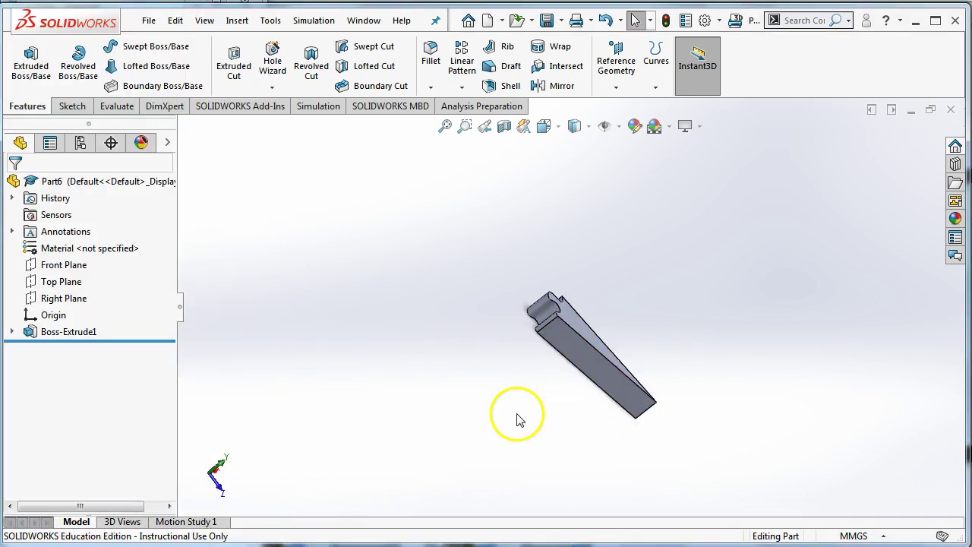
Start a Circular Pattern using the slice's narrow tip edge as the axis
{"action": "middle_click_drag", "start_coordinate": [511, 423], "coordinate": [418, 406]}
{"action": "left_click", "coordinate": [72, 106]}
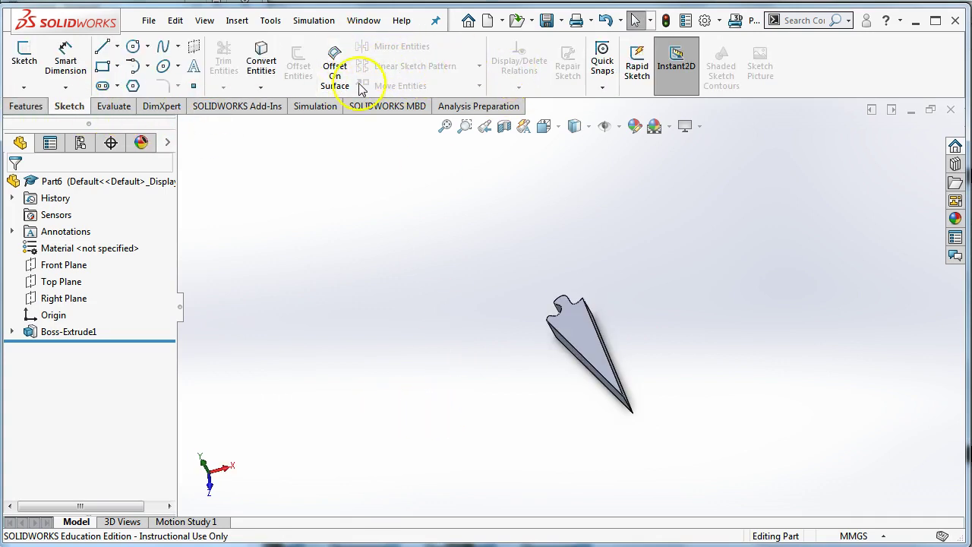
{"action": "left_click", "coordinate": [34, 108]}
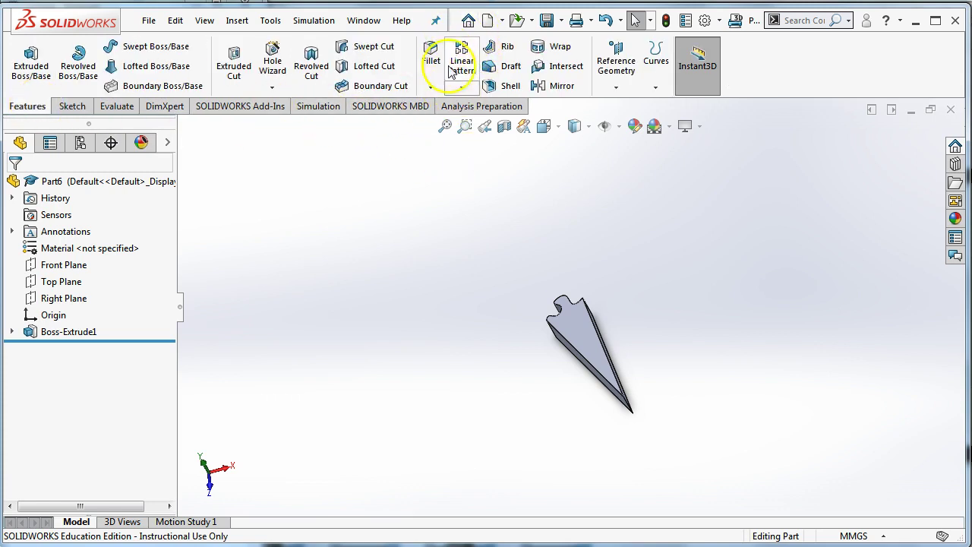
{"action": "left_click", "coordinate": [460, 88]}
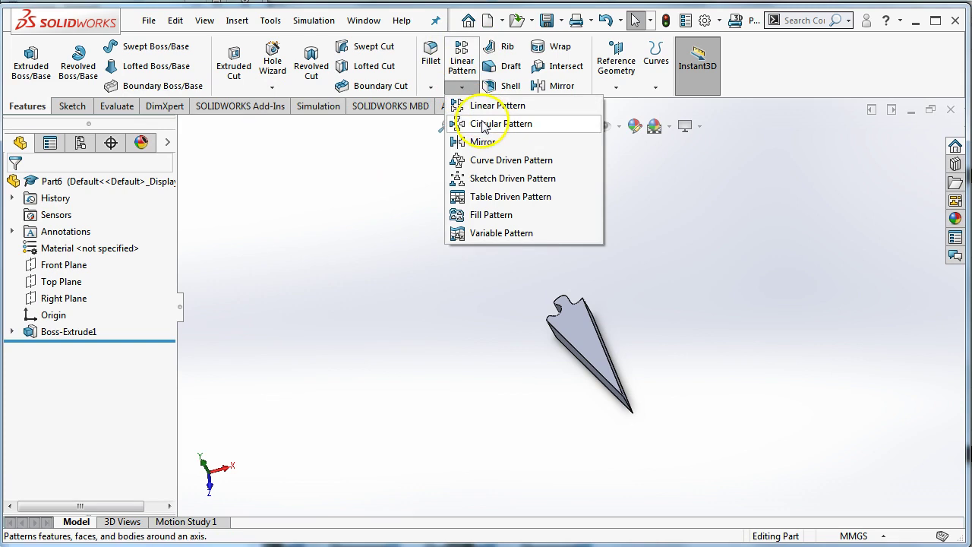
{"action": "left_click", "coordinate": [484, 126]}
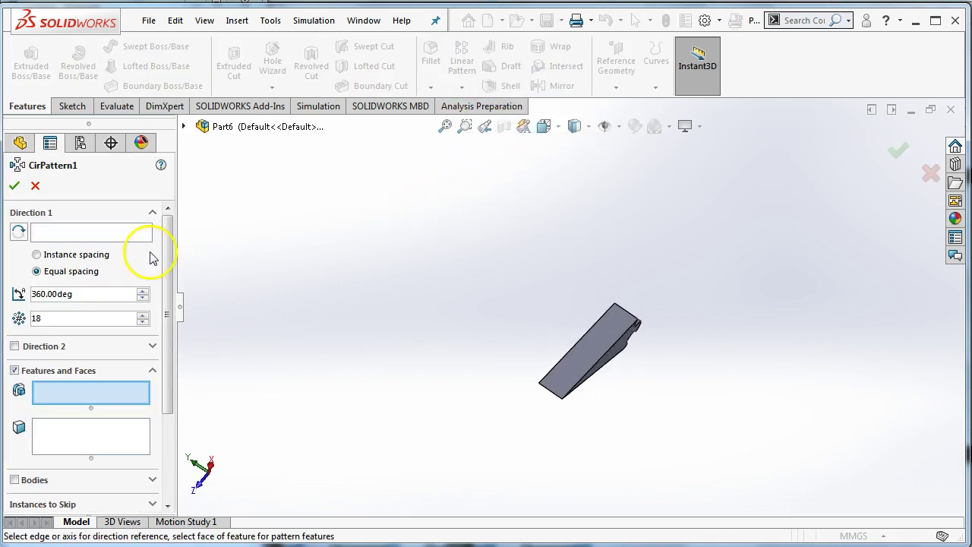
{"action": "left_click", "coordinate": [63, 234]}
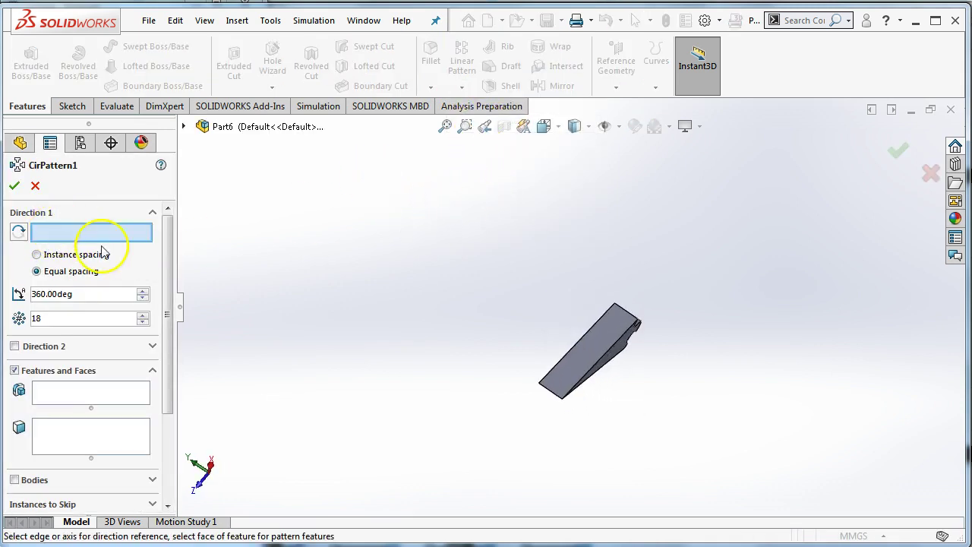
{"action": "left_click", "coordinate": [554, 395]}
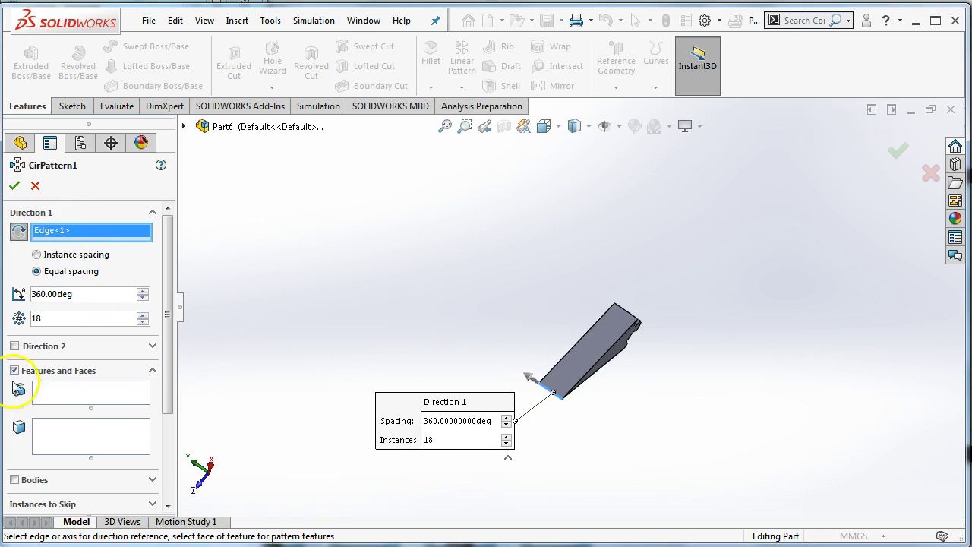
Select Boss-Extrude1 as the feature to pattern
{"action": "left_click", "coordinate": [52, 404]}
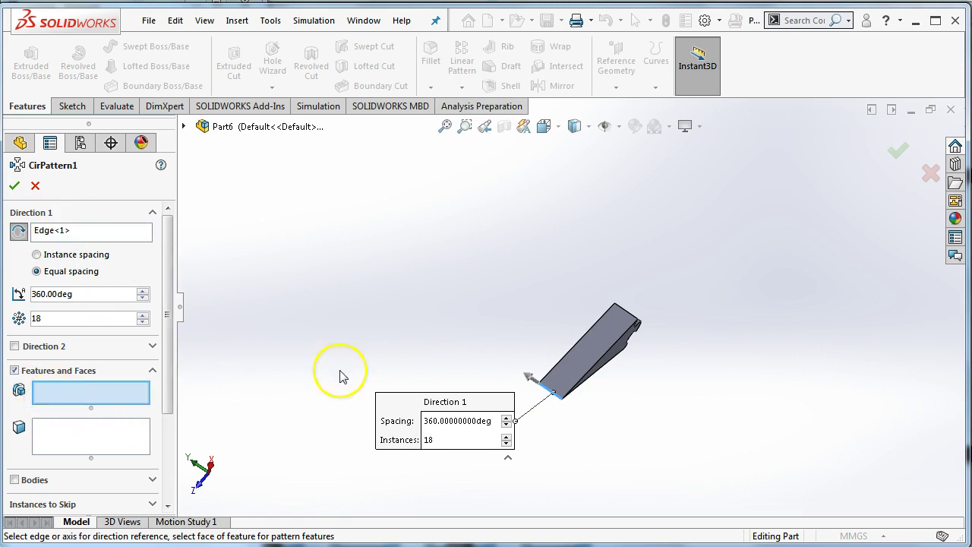
{"action": "left_click", "coordinate": [584, 342]}
{"action": "middle_click_drag", "start_coordinate": [549, 386], "coordinate": [507, 303]}
{"action": "scroll", "coordinate": [507, 304], "scroll_direction": "down", "scroll_amount": 5}
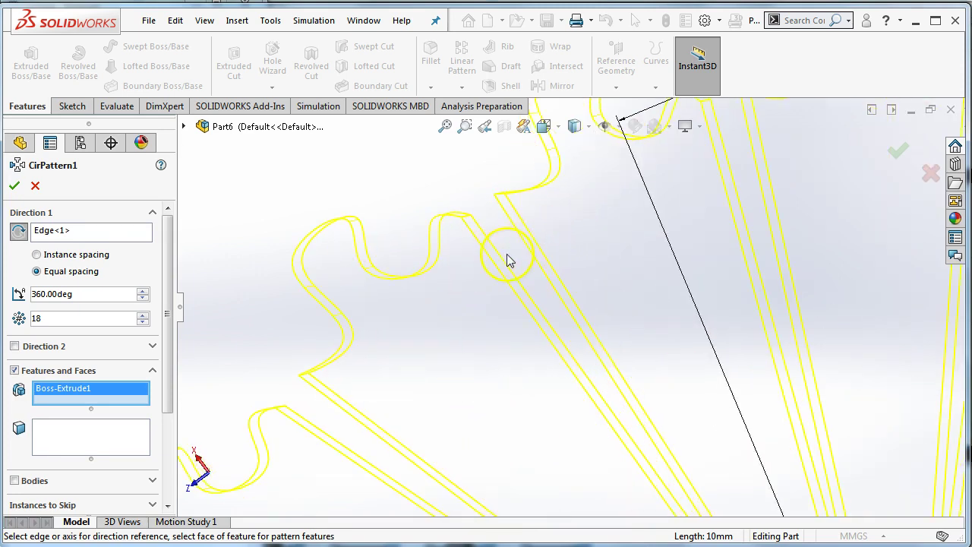
{"action": "scroll", "coordinate": [519, 285], "scroll_direction": "up", "scroll_amount": 5}
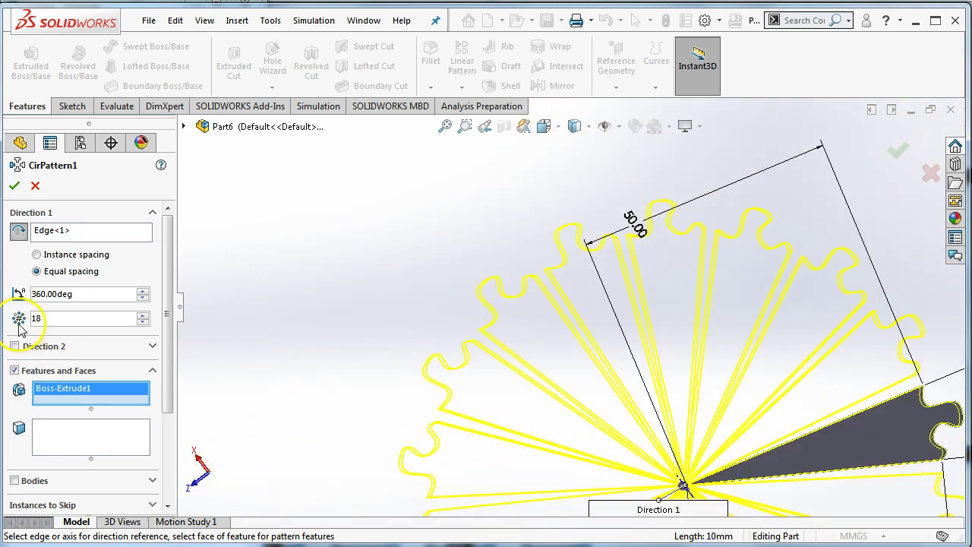
Raise the pattern instances to 22 over 360° and accept CirPattern1
{"action": "left_click", "coordinate": [142, 314]}
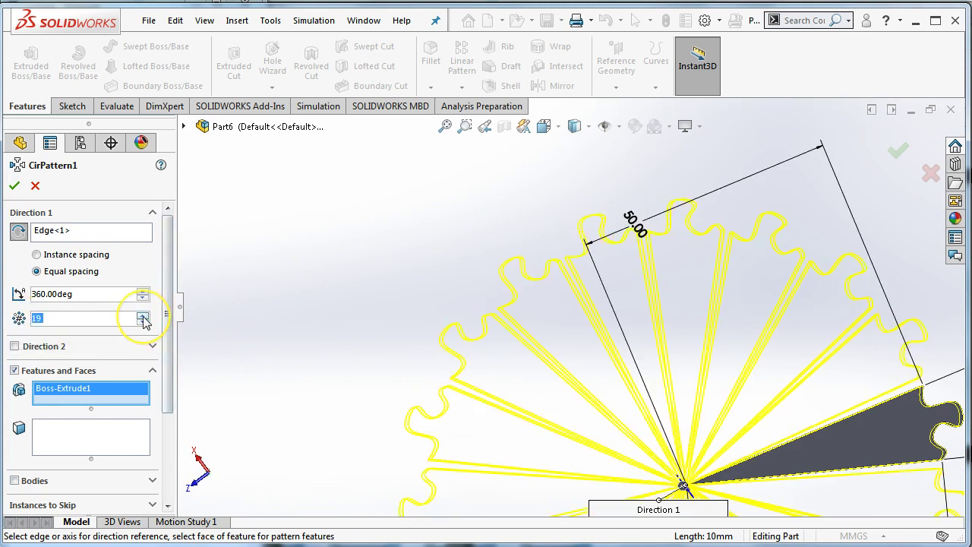
{"action": "left_click", "coordinate": [142, 314]}
{"action": "left_click", "coordinate": [142, 315]}
{"action": "scroll", "coordinate": [516, 350], "scroll_direction": "down", "scroll_amount": 10}
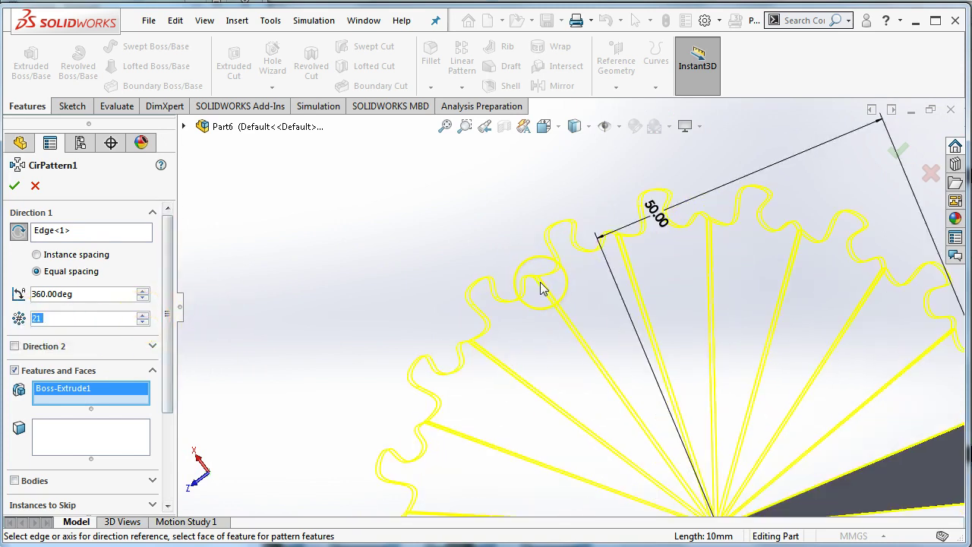
{"action": "middle_click_drag", "start_coordinate": [593, 293], "coordinate": [561, 303]}
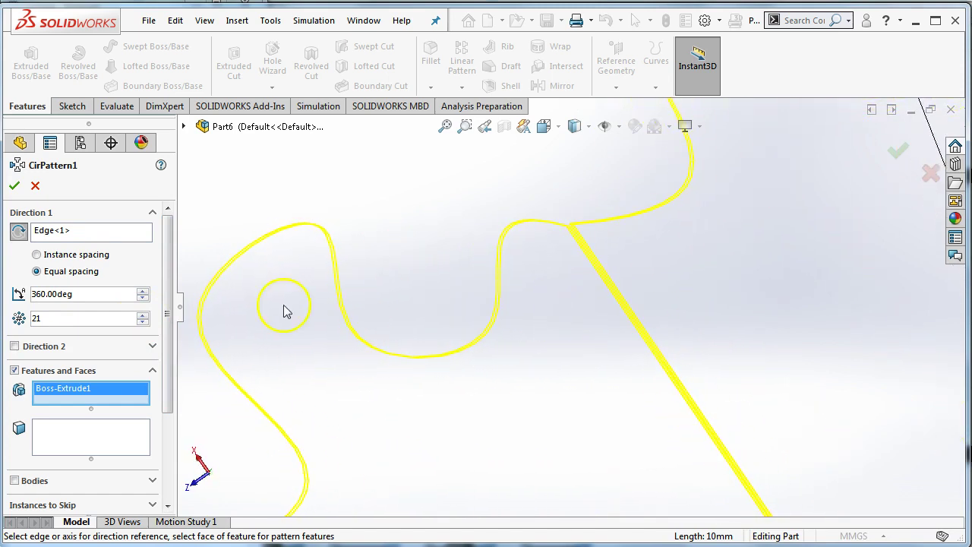
{"action": "left_click", "coordinate": [142, 314]}
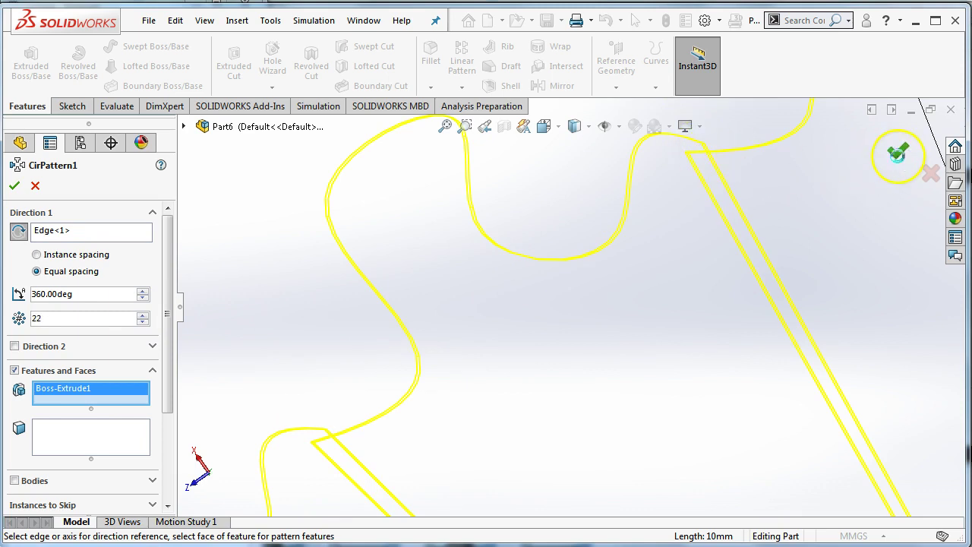
{"action": "left_click", "coordinate": [897, 154]}
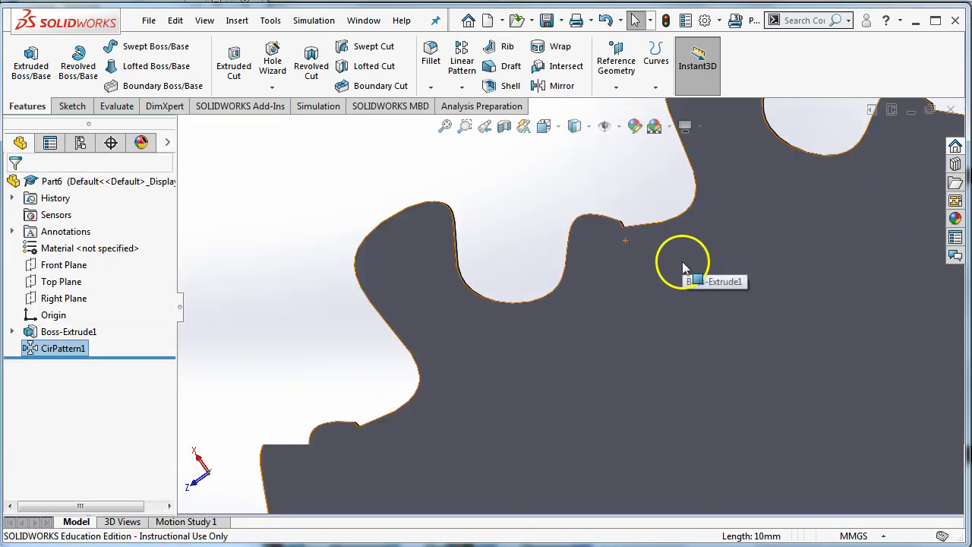
{"action": "scroll", "coordinate": [711, 330], "scroll_direction": "up", "scroll_amount": 5}
{"action": "middle_click_drag", "start_coordinate": [714, 342], "coordinate": [599, 174]}
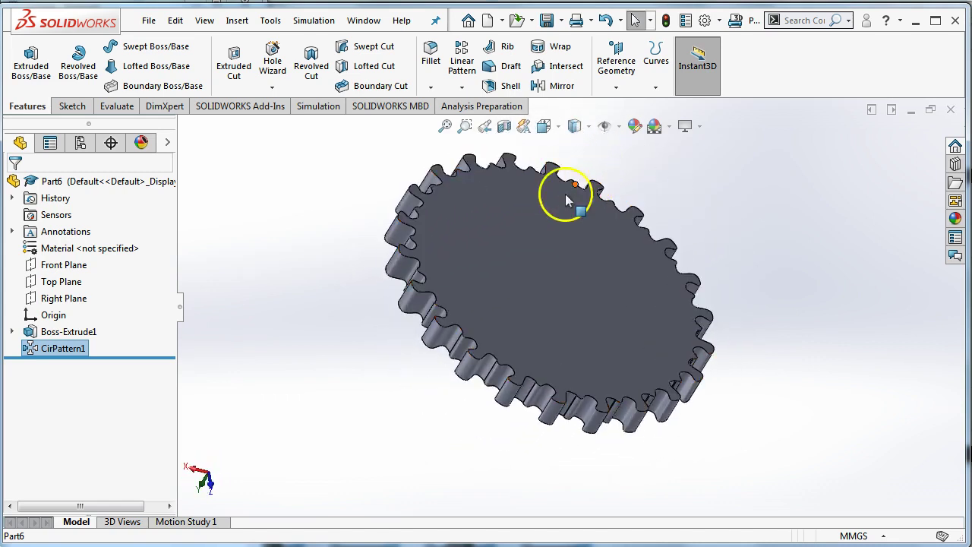